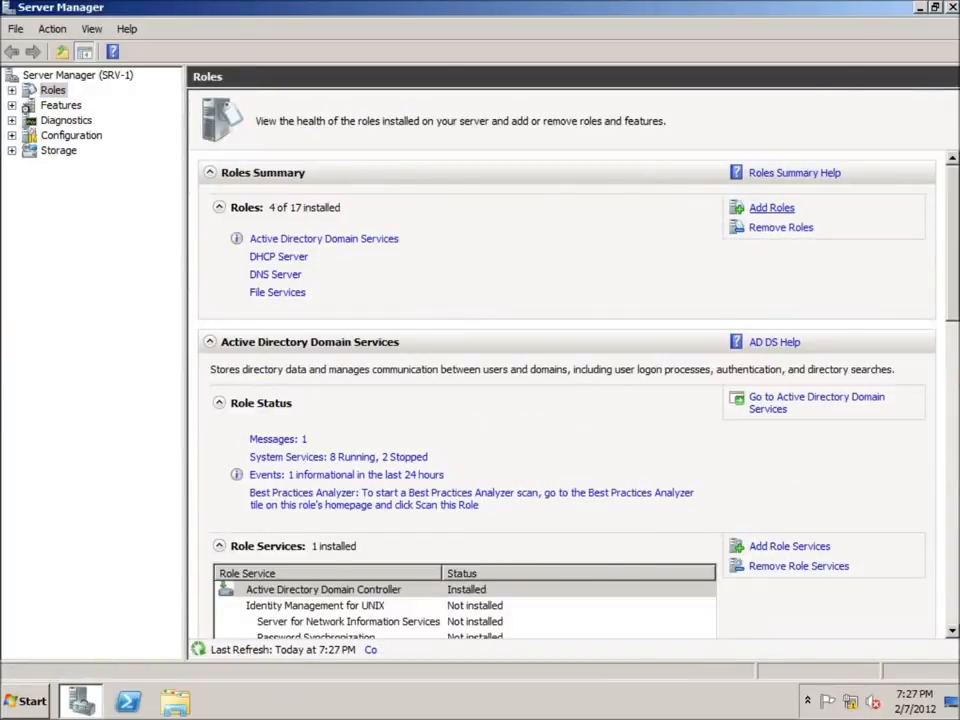
Step: Start adding a role to the server and select Print and Document Services
click(771, 207)
click(621, 582)
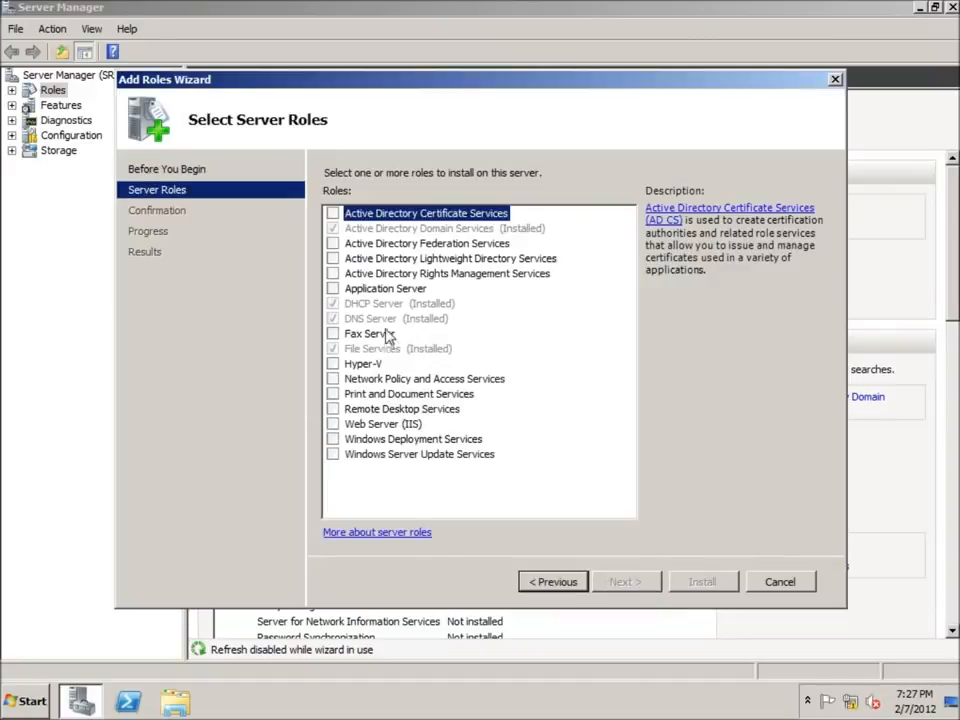
click(366, 399)
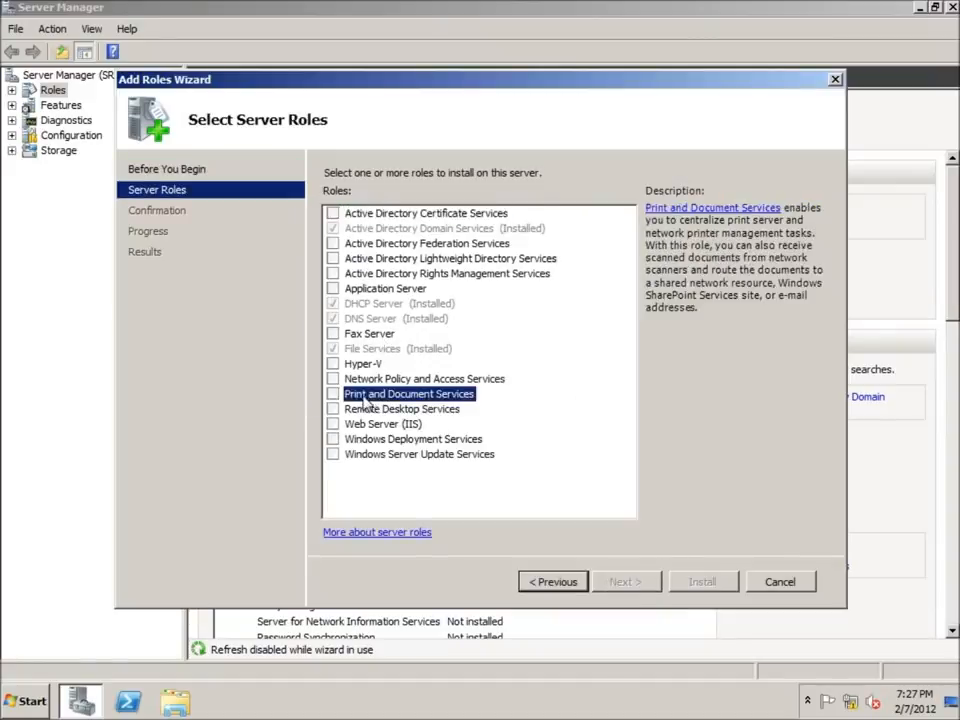
click(333, 394)
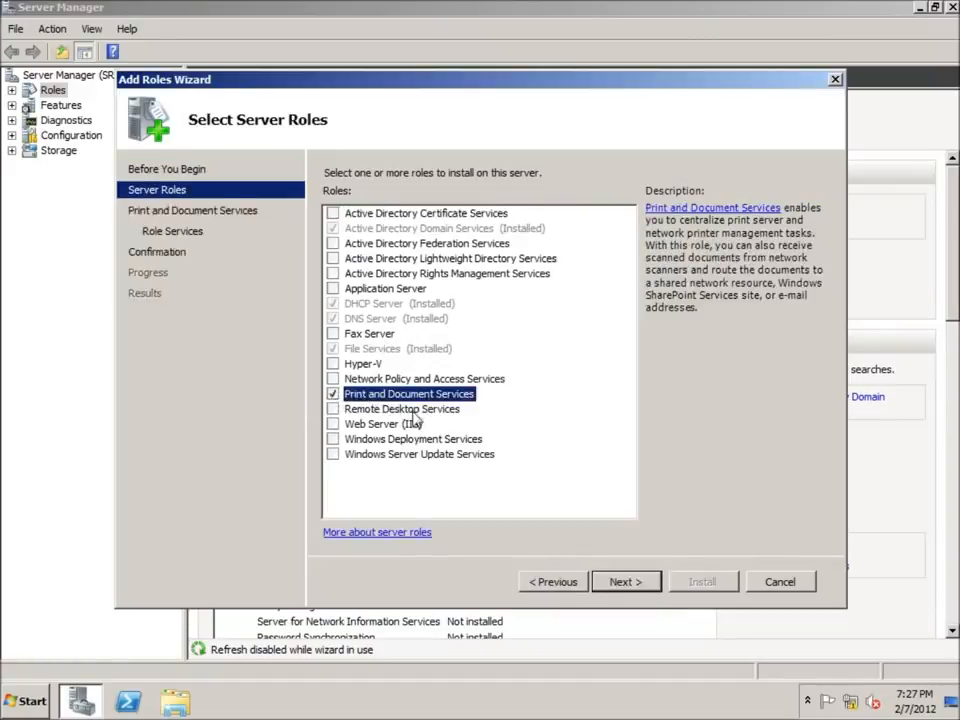
Step: Install the role with only the Print Server role service and close the installation results
click(633, 588)
click(634, 590)
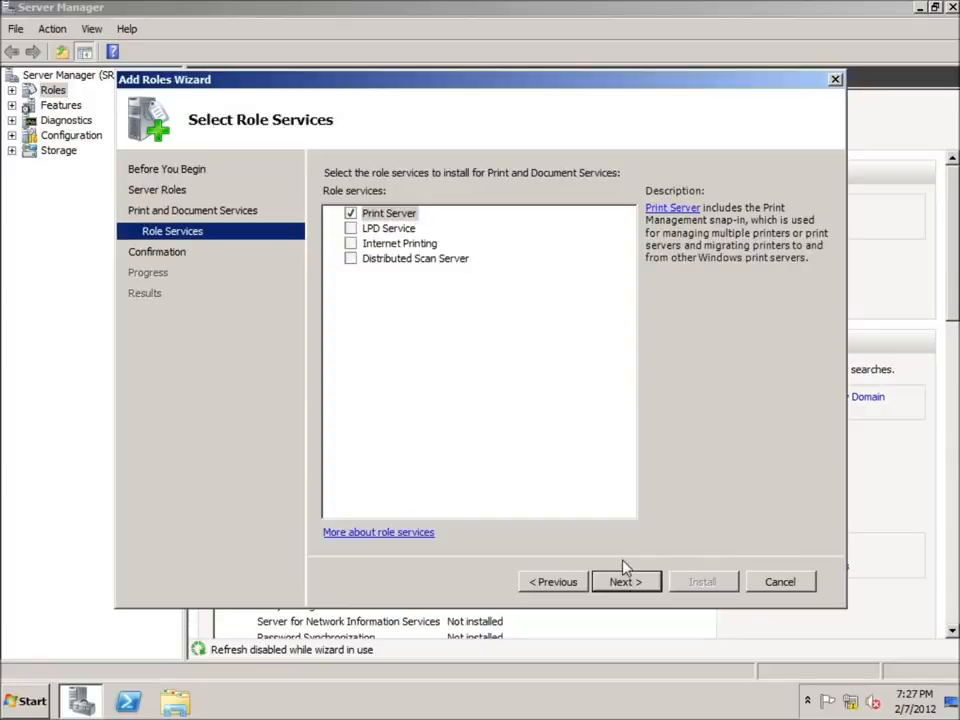
click(620, 584)
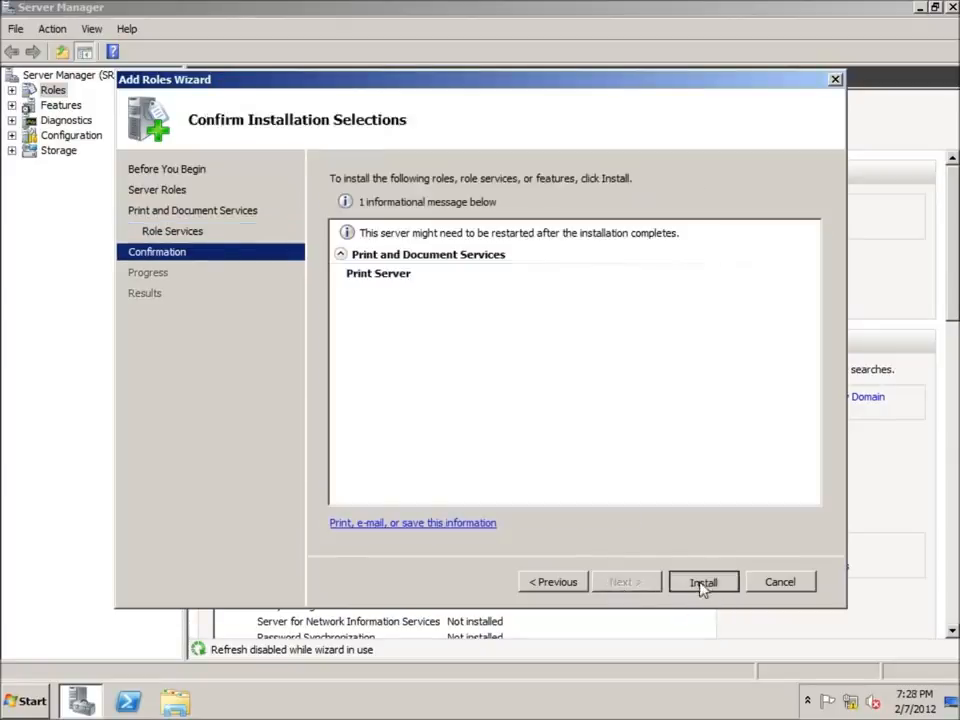
click(702, 583)
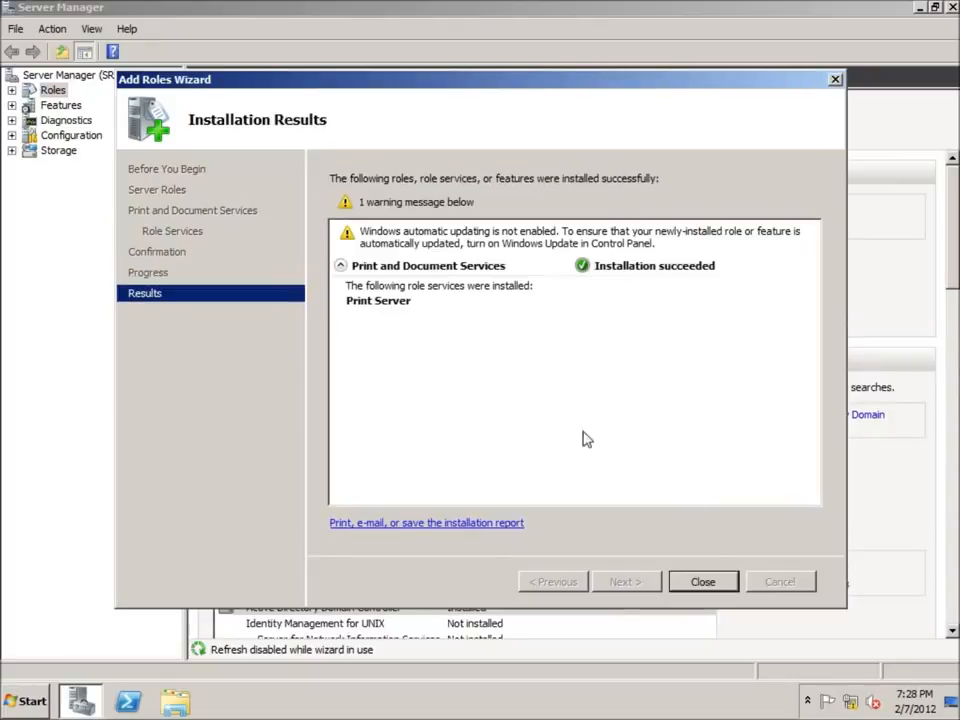
click(704, 582)
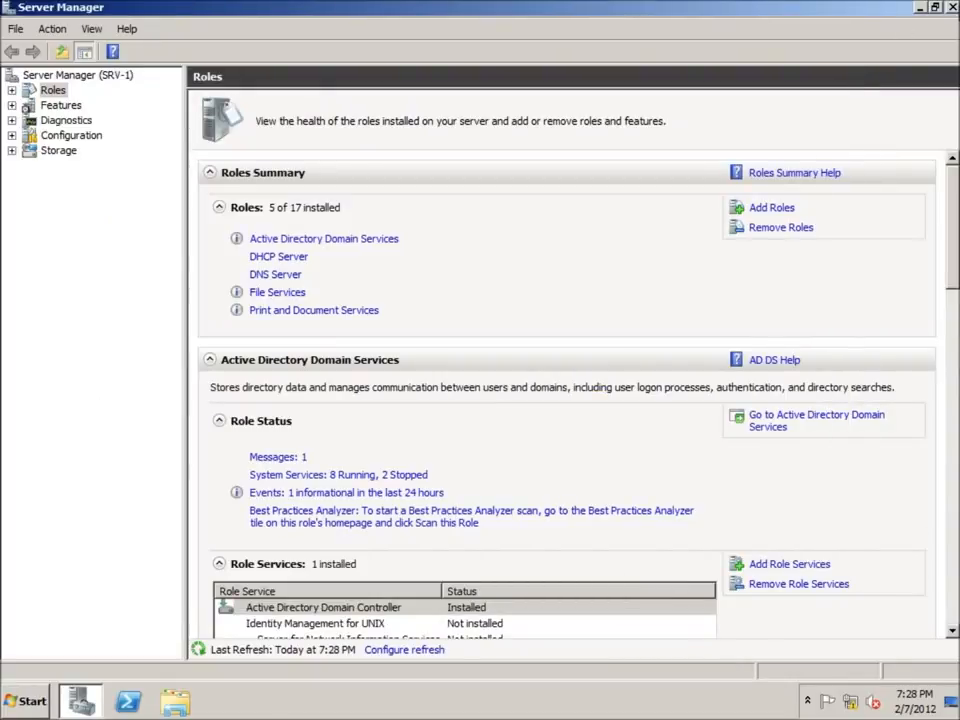
Step: Put Server Manager away and open the Print Management administrative tool
click(941, 7)
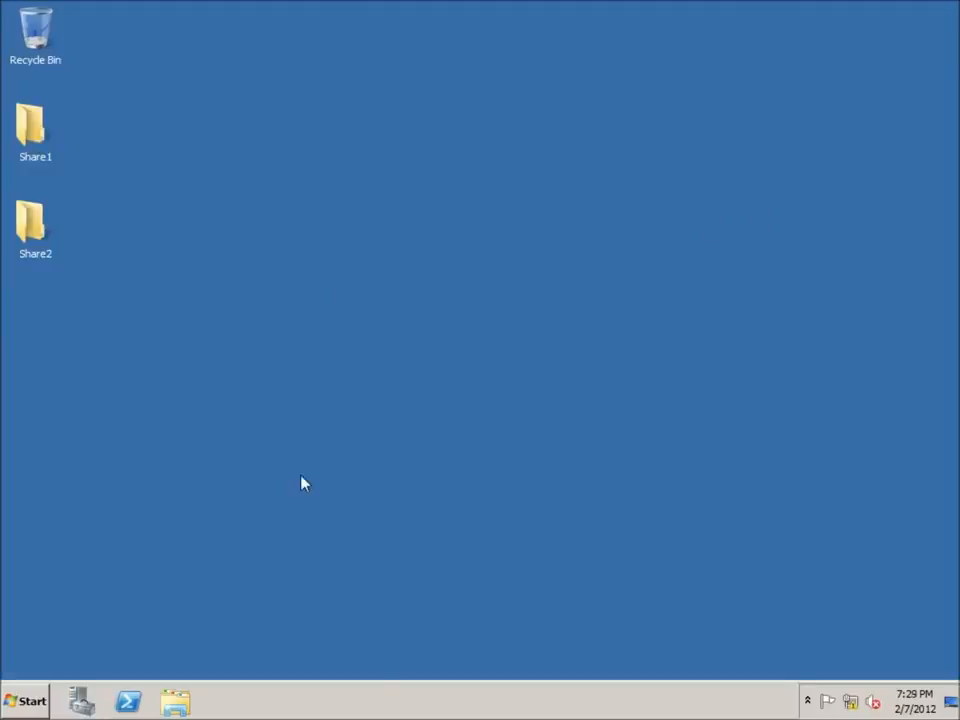
click(30, 700)
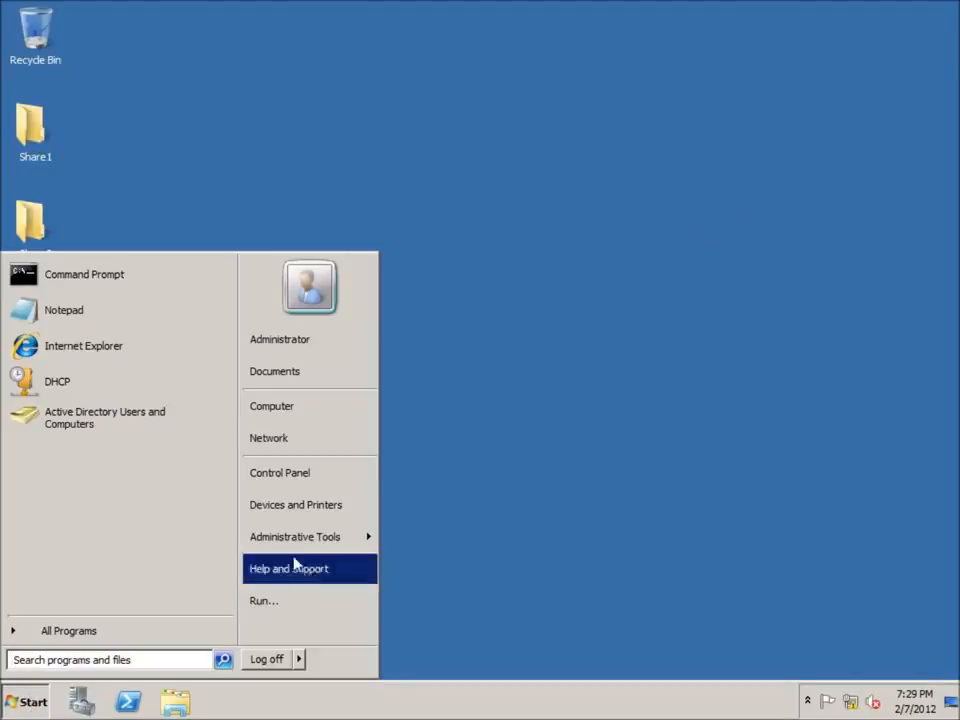
mouse_move(295, 555)
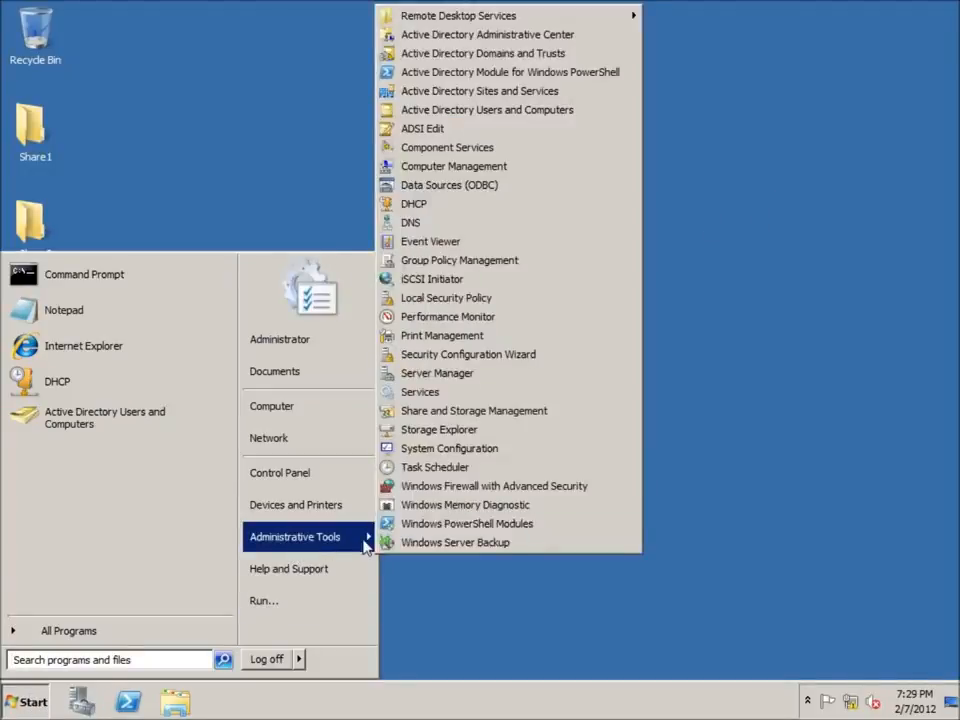
click(446, 340)
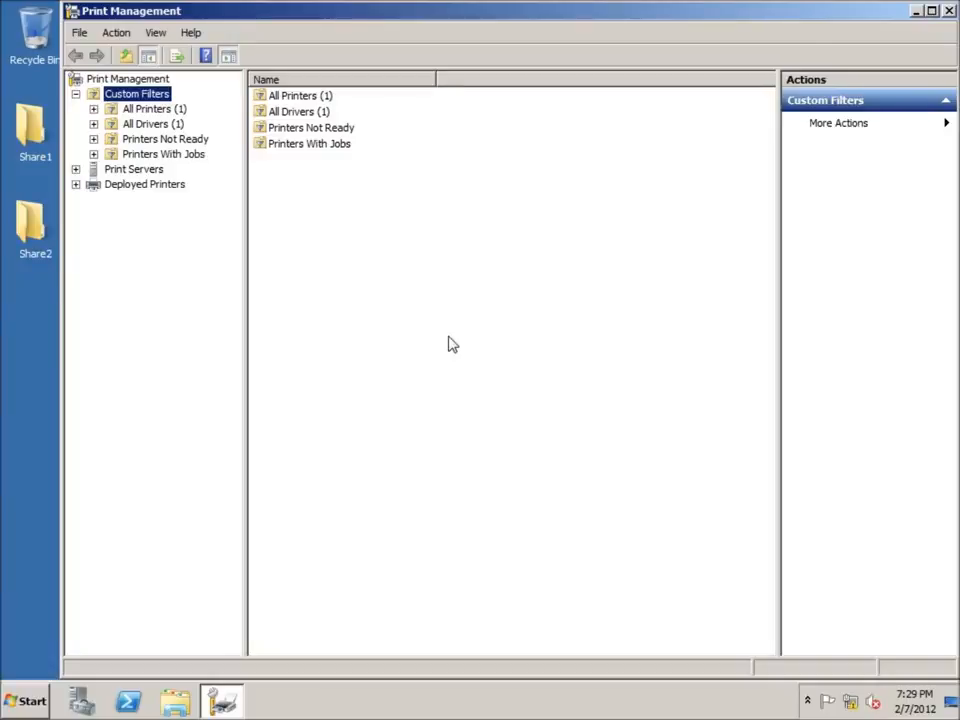
Step: Display the printers of the local print server SRV-1
double_click(130, 171)
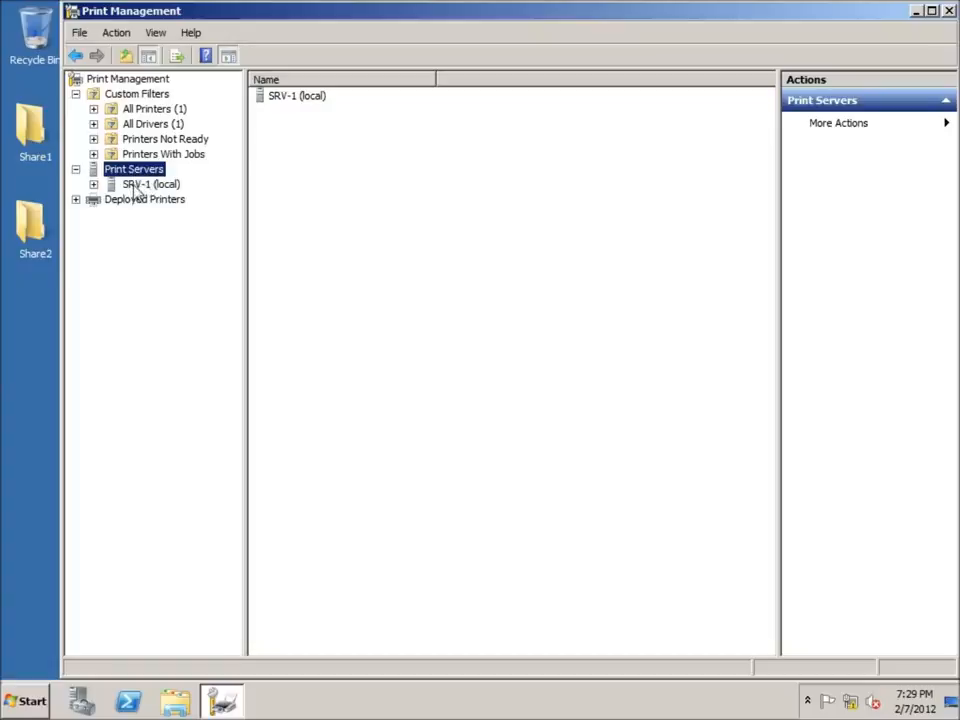
double_click(131, 188)
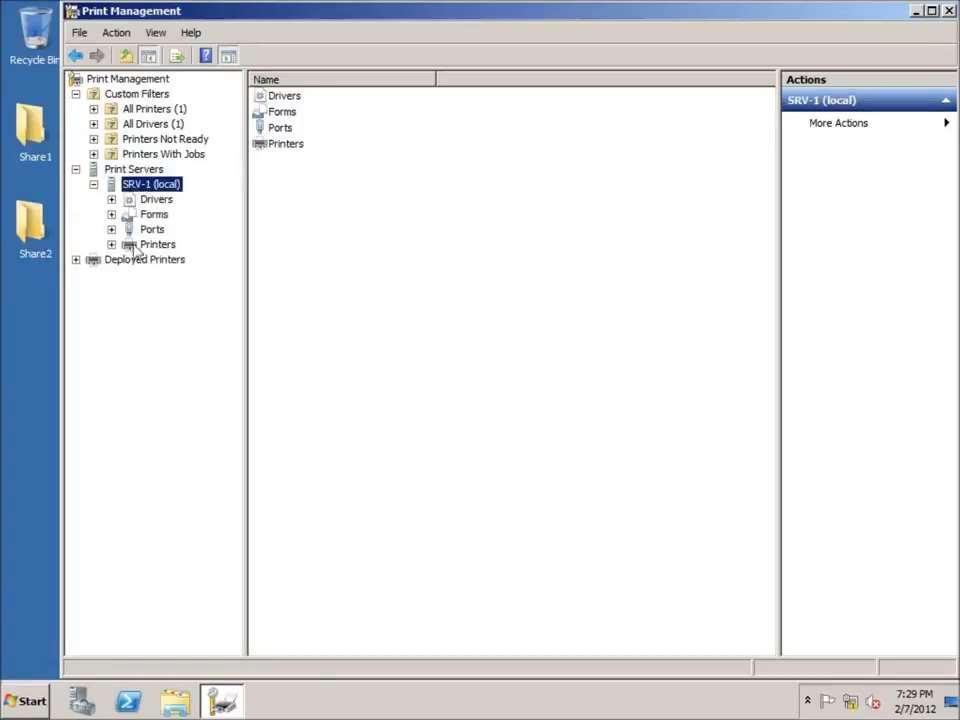
click(153, 249)
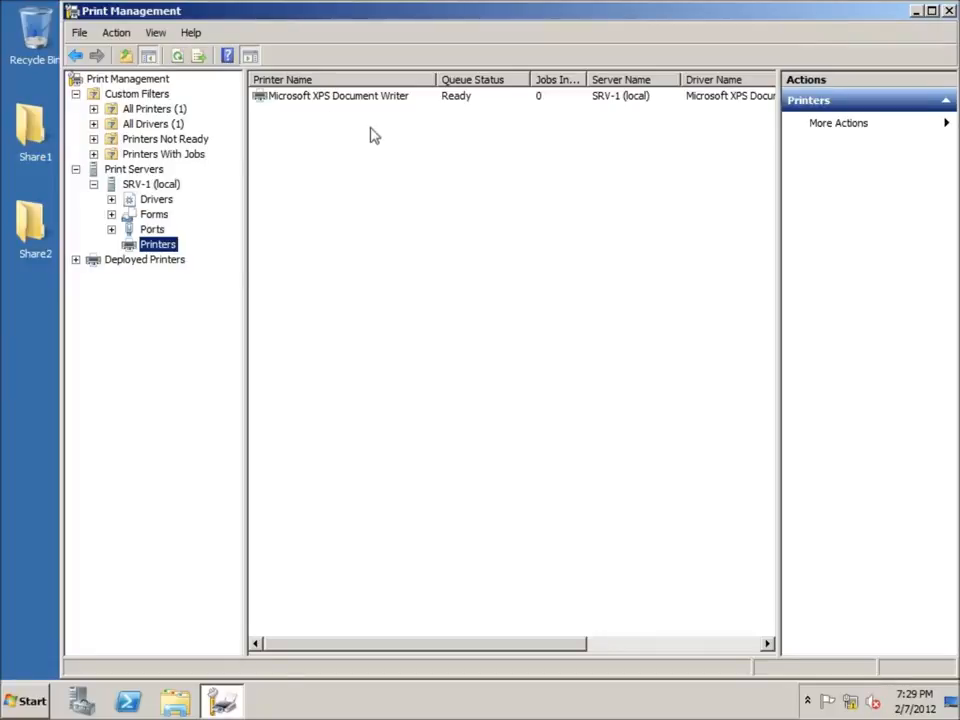
Step: Start adding a printer to SRV-1 on the existing LPT1: (Printer Port) and choose to install a new driver
right_click(324, 150)
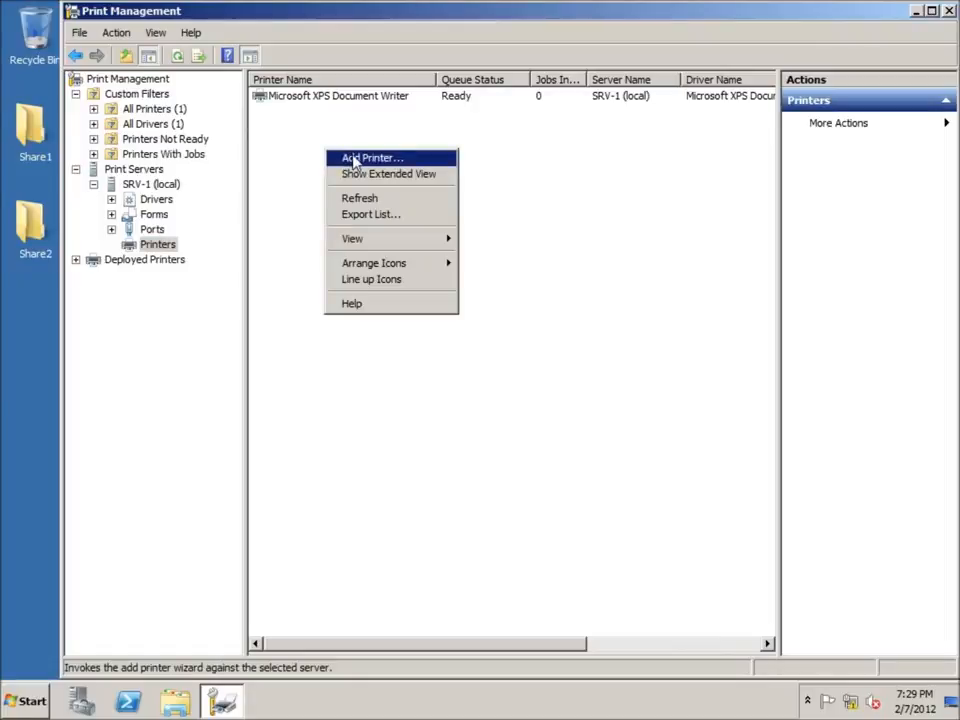
click(353, 162)
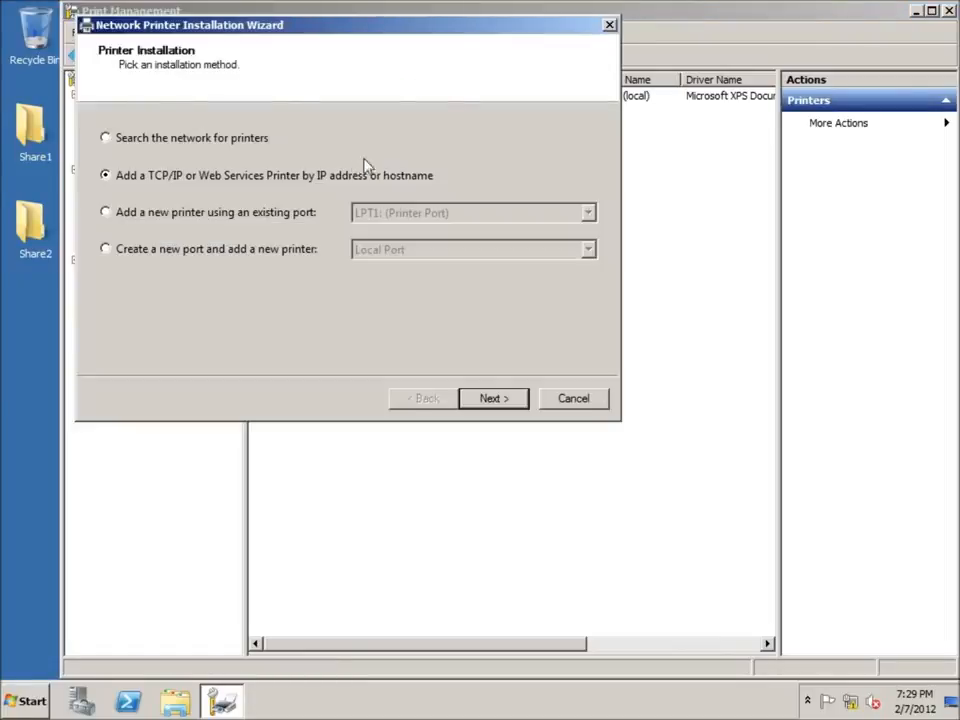
drag(336, 40, 436, 65)
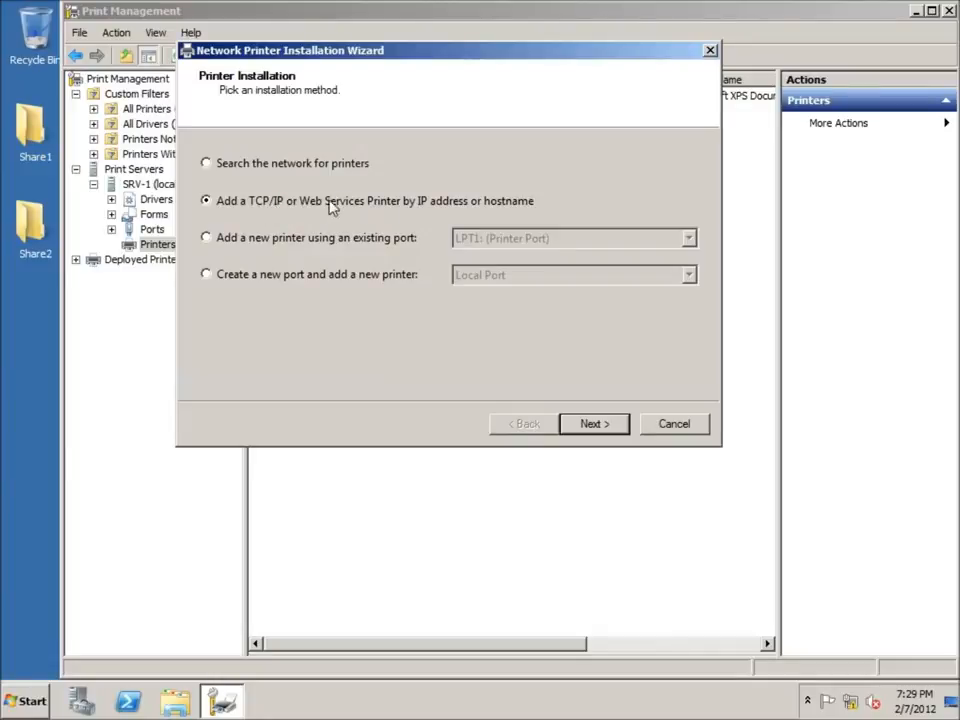
click(596, 424)
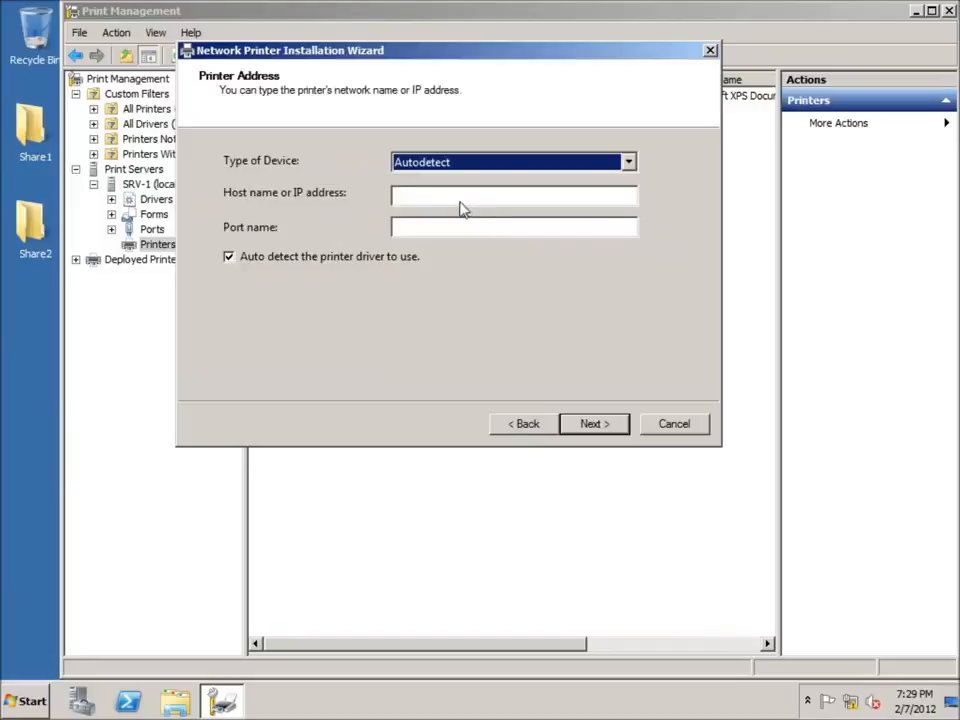
click(525, 425)
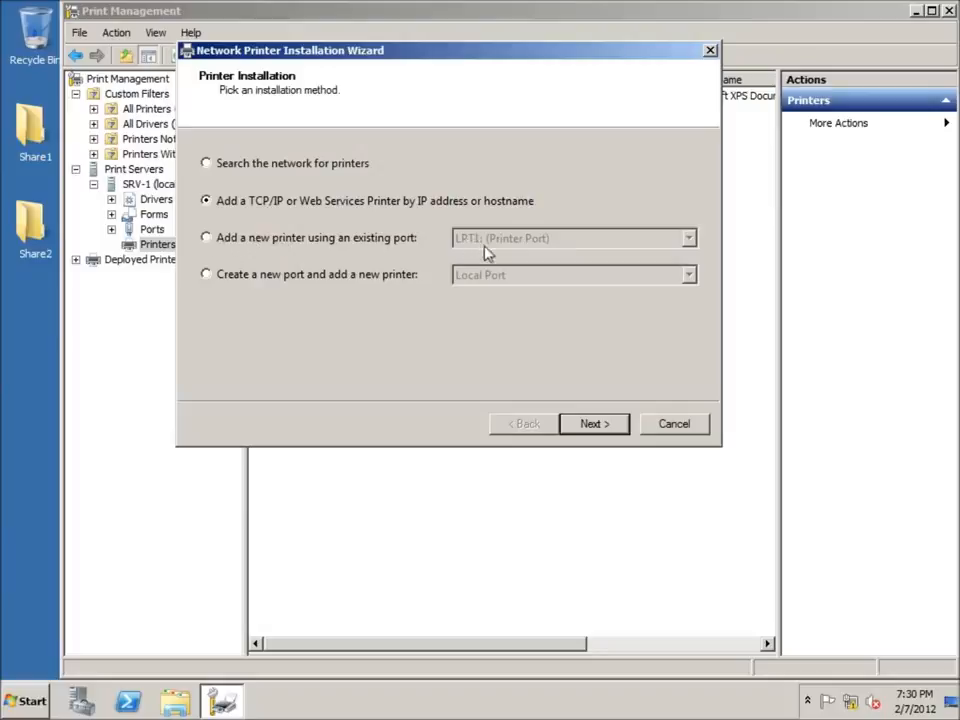
click(208, 239)
click(594, 423)
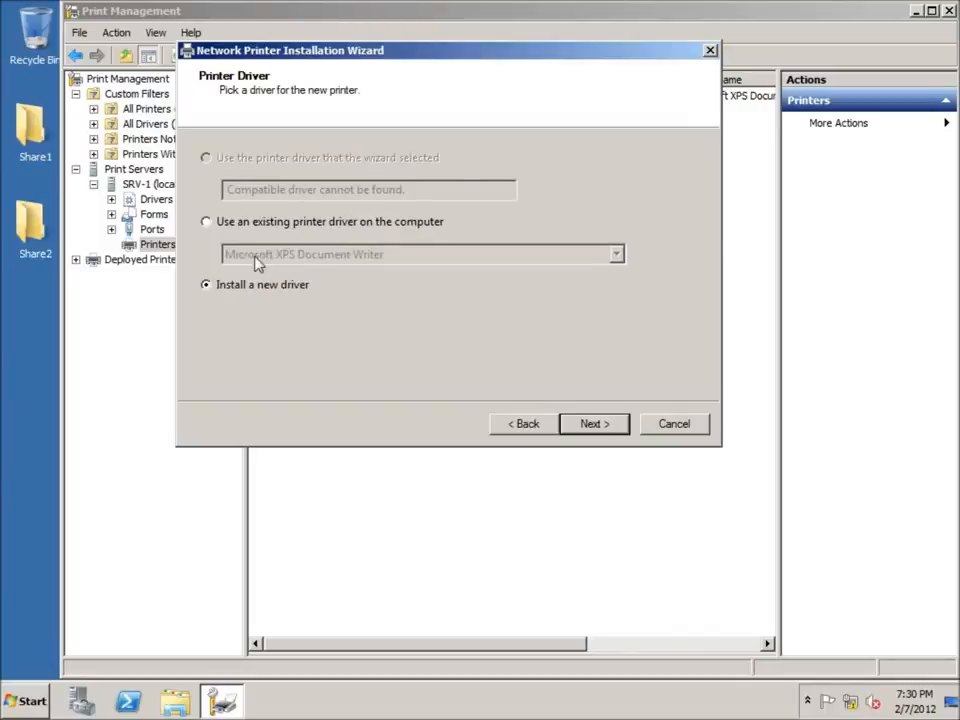
click(603, 423)
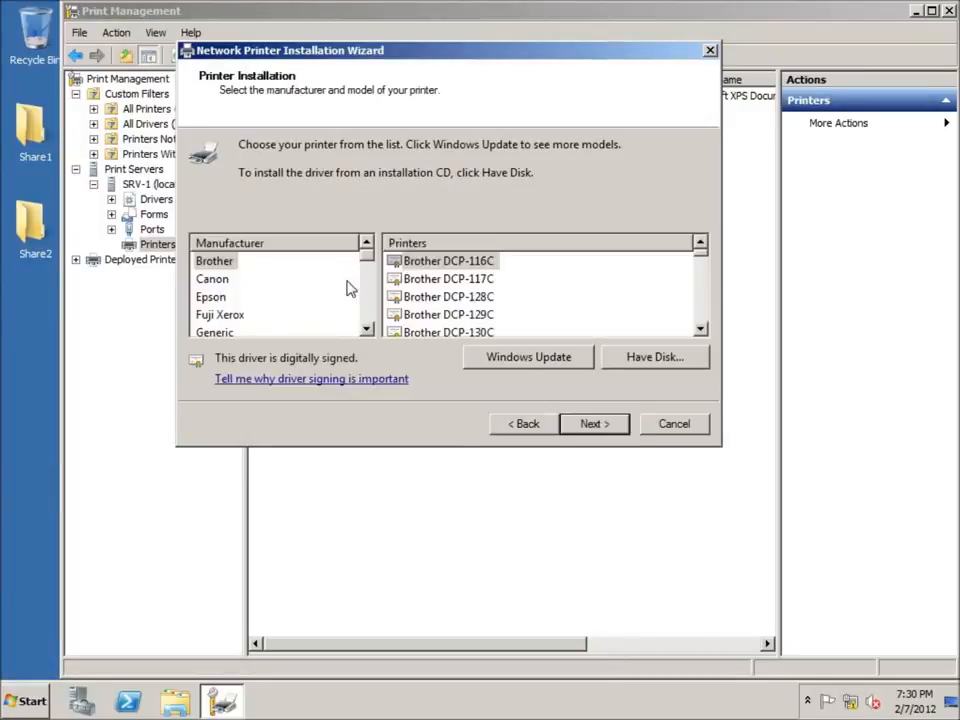
Step: Choose HP as the manufacturer and HP LaserJet 4100 Series PCL6 as the printer model, and continue to the naming settings
scroll(370, 272, down, 2)
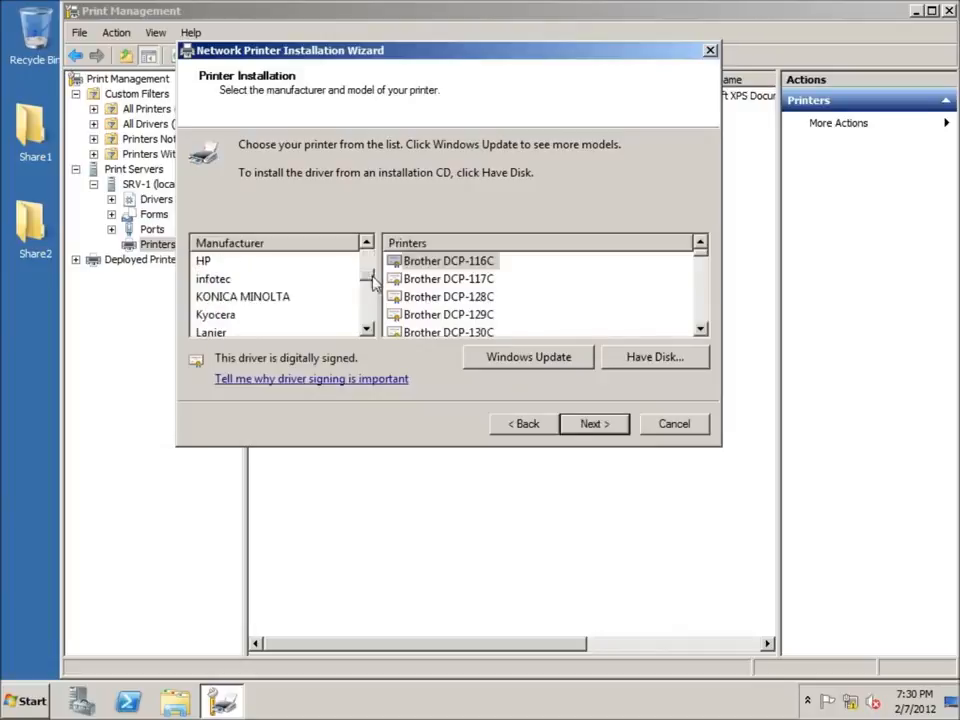
click(204, 262)
drag(701, 259, 703, 287)
scroll(596, 295, down, 2)
click(536, 303)
scroll(520, 304, down, 4)
scroll(511, 305, up, 3)
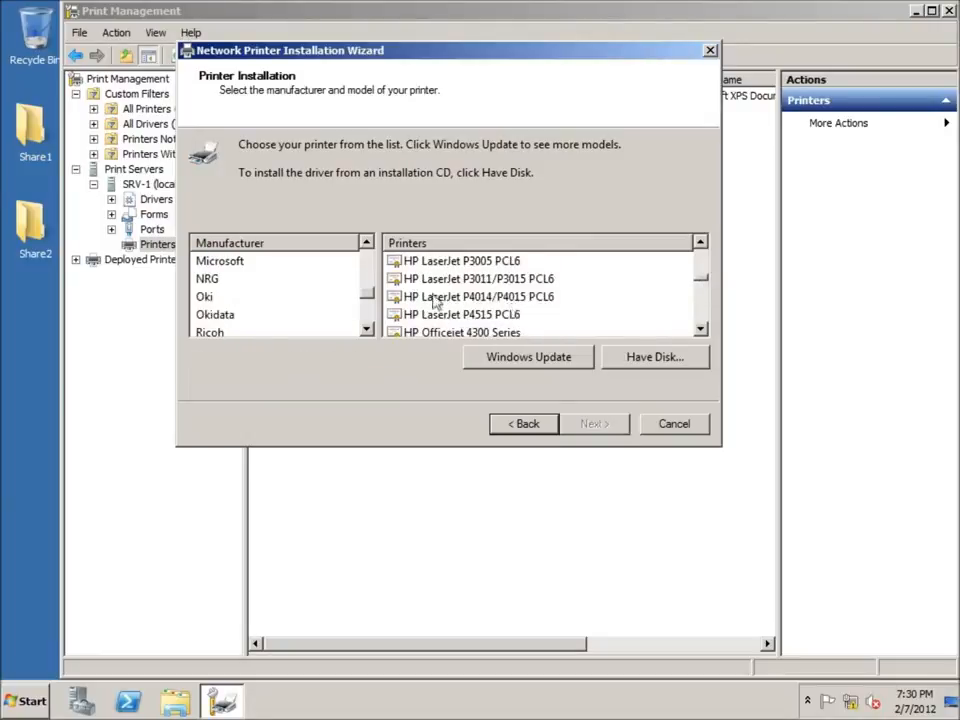
scroll(440, 299, down, 12)
scroll(440, 302, down, 3)
scroll(452, 304, up, 15)
scroll(466, 307, up, 2)
scroll(468, 307, down, 1)
scroll(470, 308, up, 5)
scroll(477, 310, down, 1)
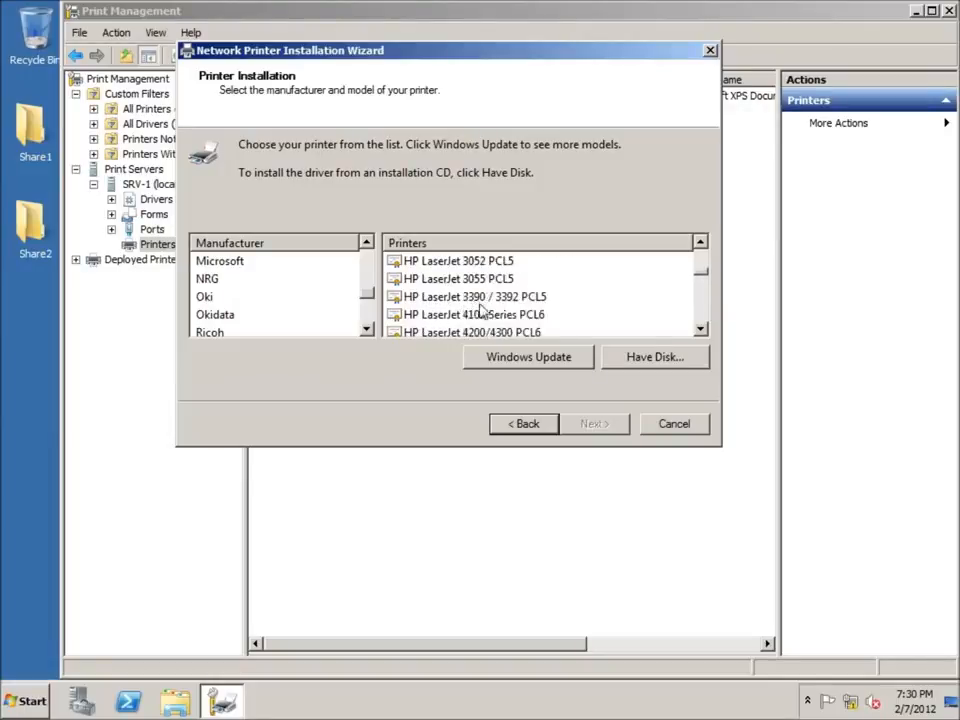
click(500, 316)
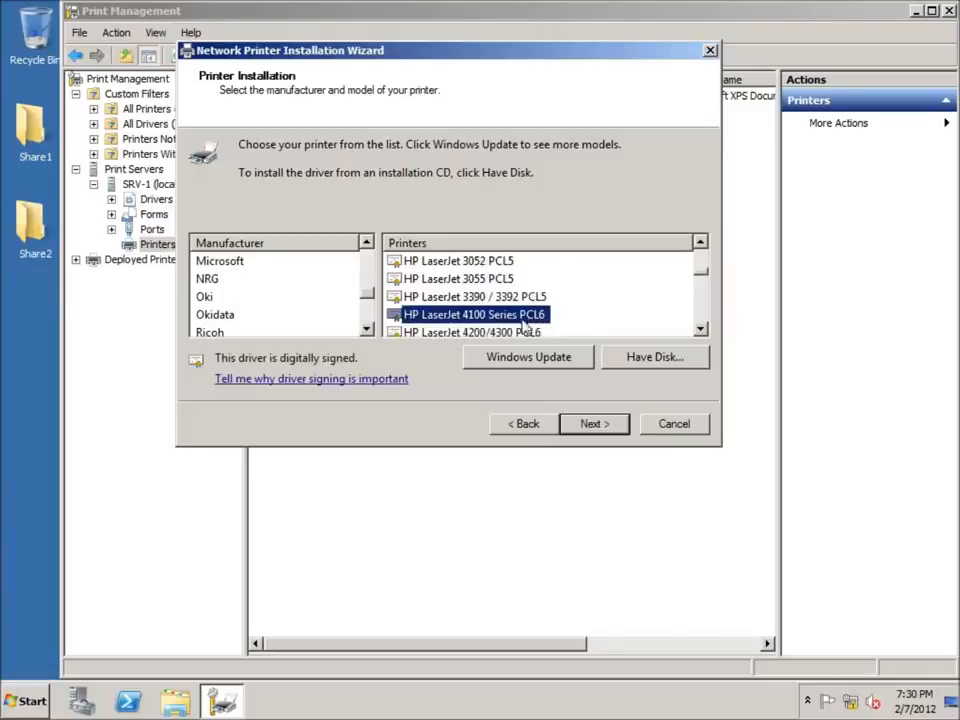
click(601, 428)
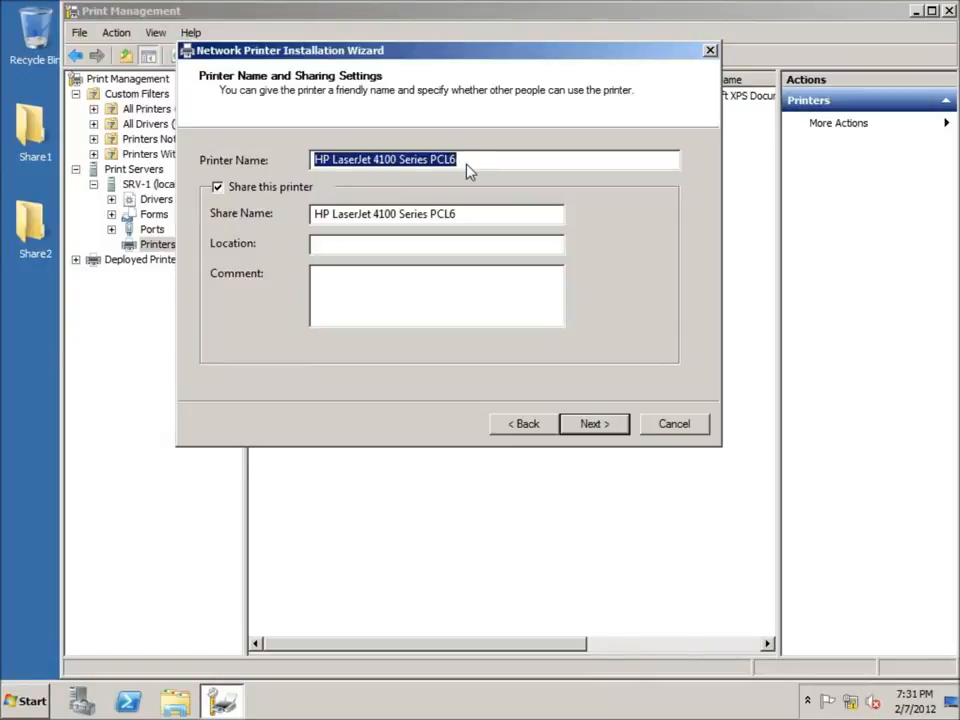
Step: Set both the printer name and the share name to Front Office Printer, leaving sharing enabled
text(Front O)
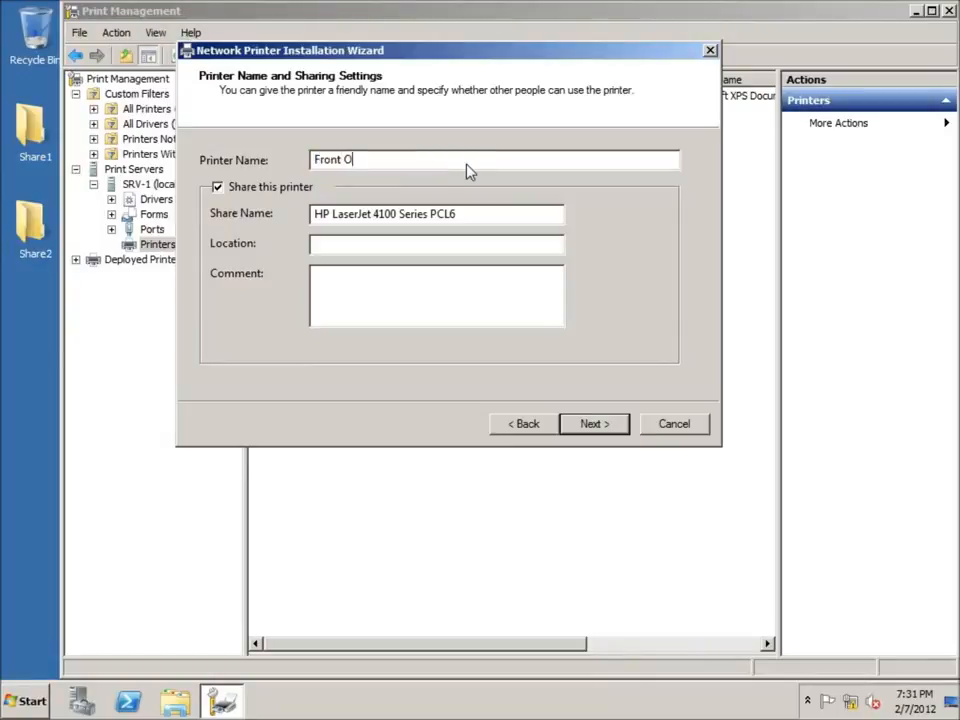
text(ffice Printer)
key(Tab)
key(Tab)
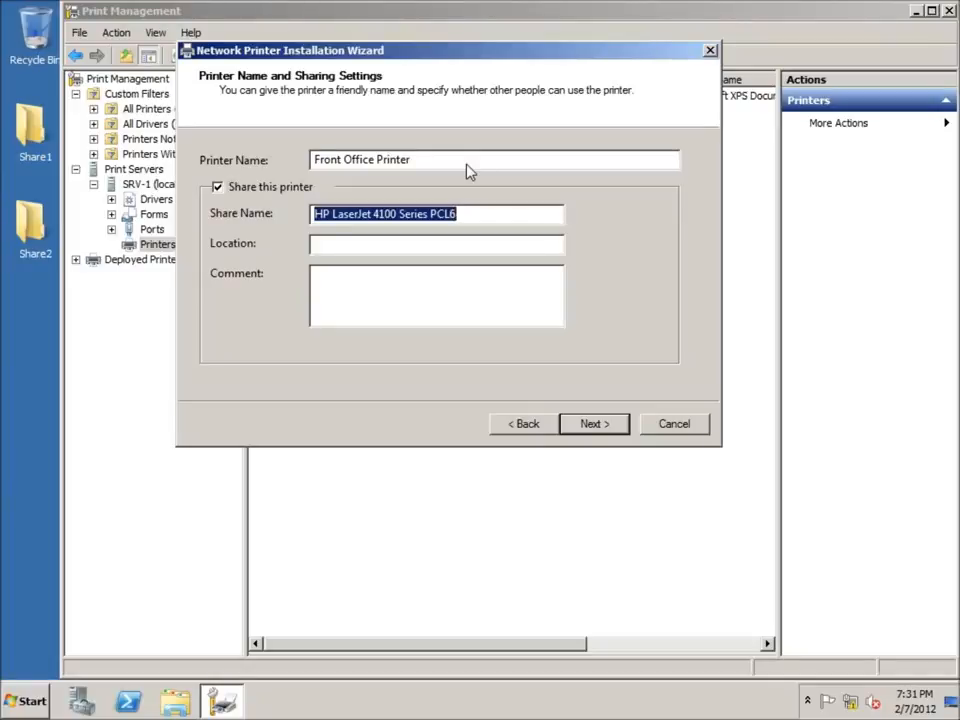
text(Front Off)
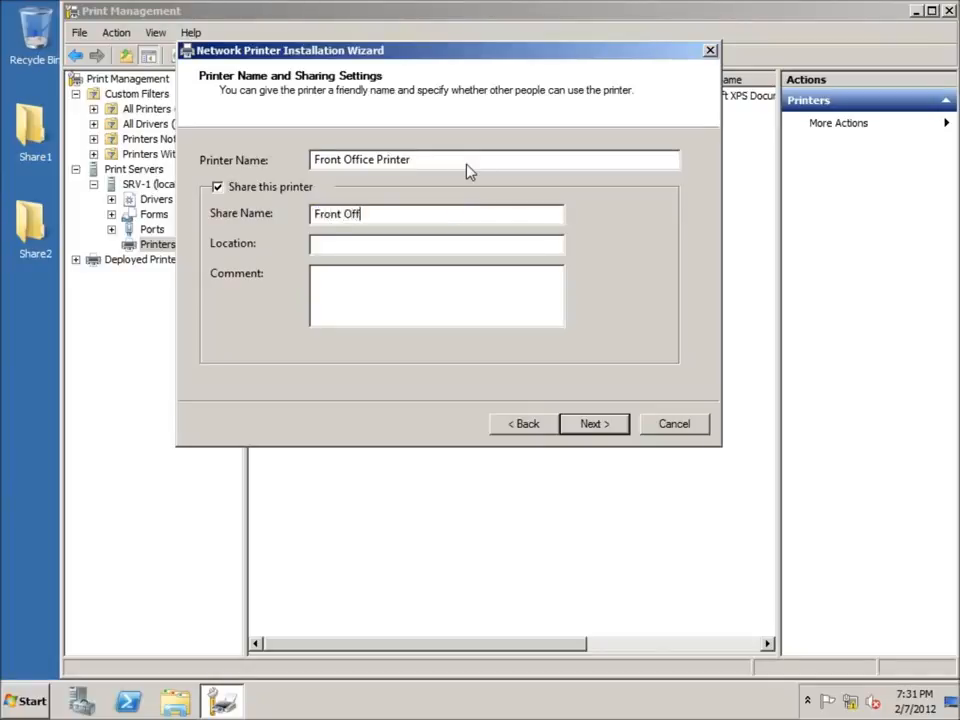
text(ice Printer)
key(Tab)
key(Tab)
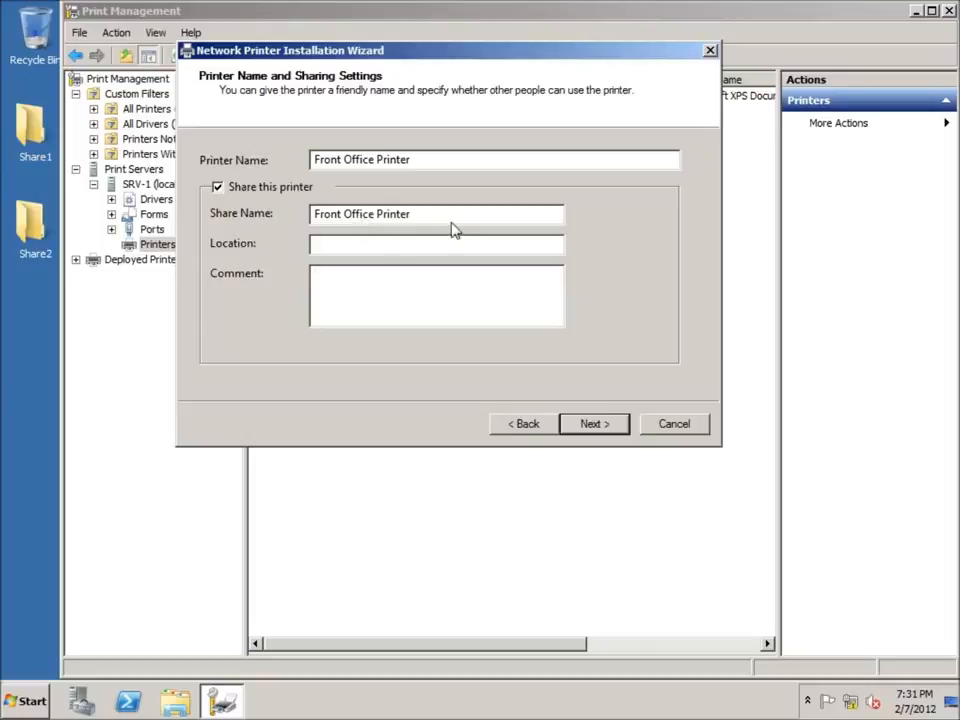
Step: Accept the printer settings and finish the installation without a test page or another printer
click(605, 423)
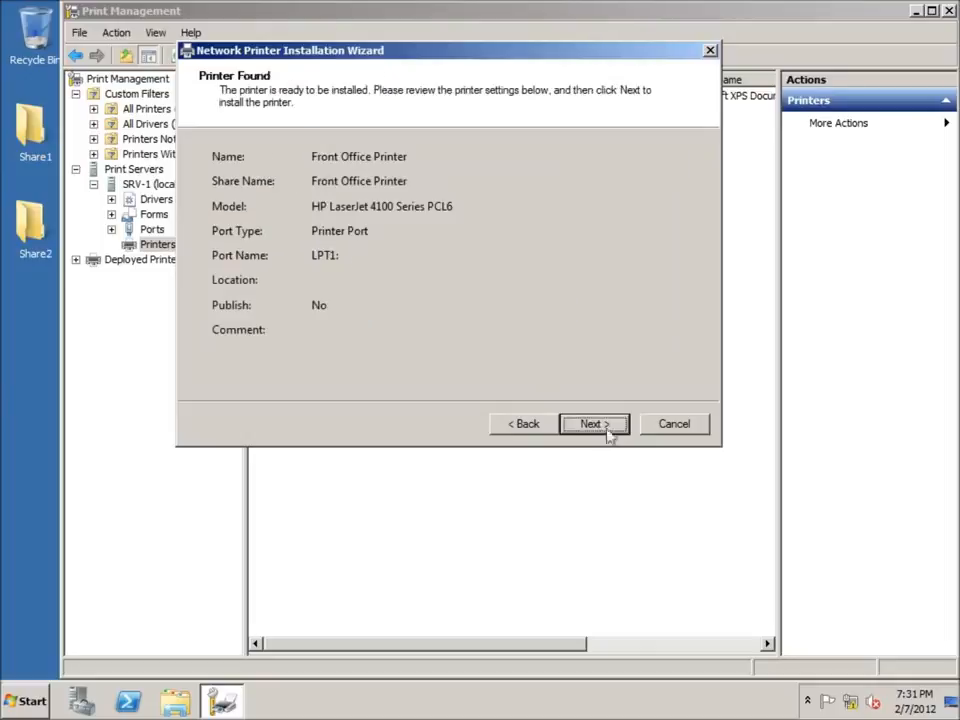
click(595, 425)
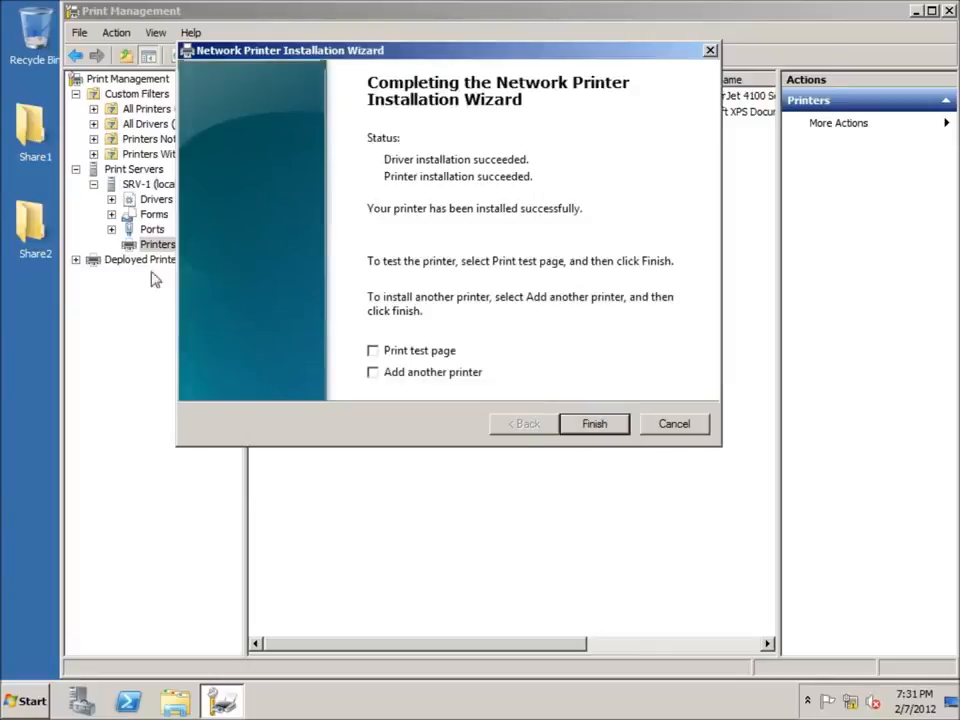
click(594, 424)
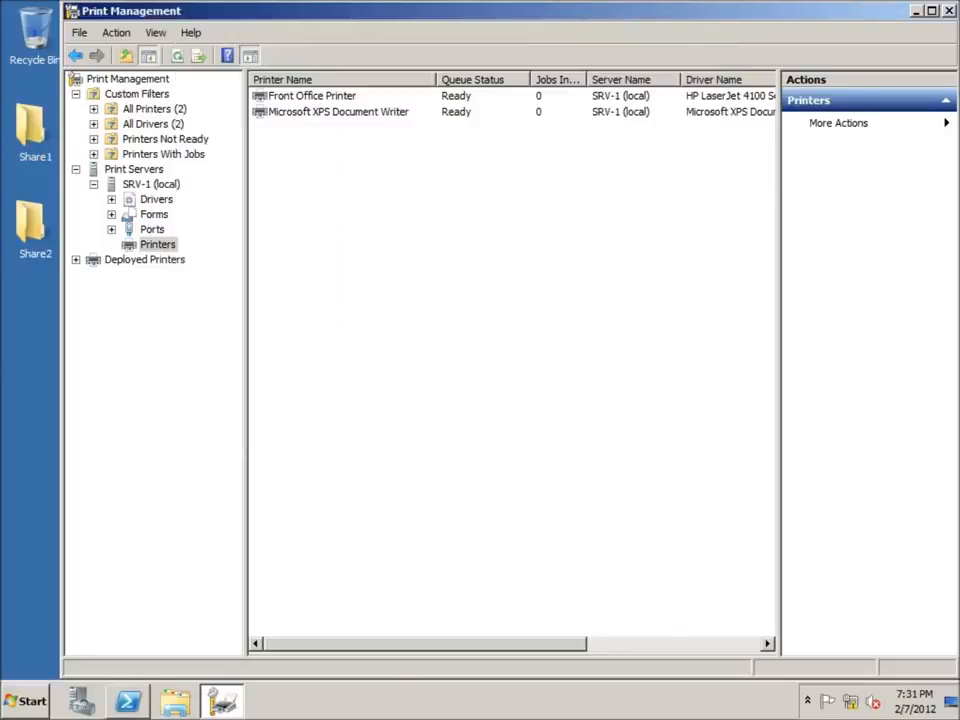
Step: Browse to \\srv-1 from the server, inspect its shared printer and folders, and close the window
click(27, 702)
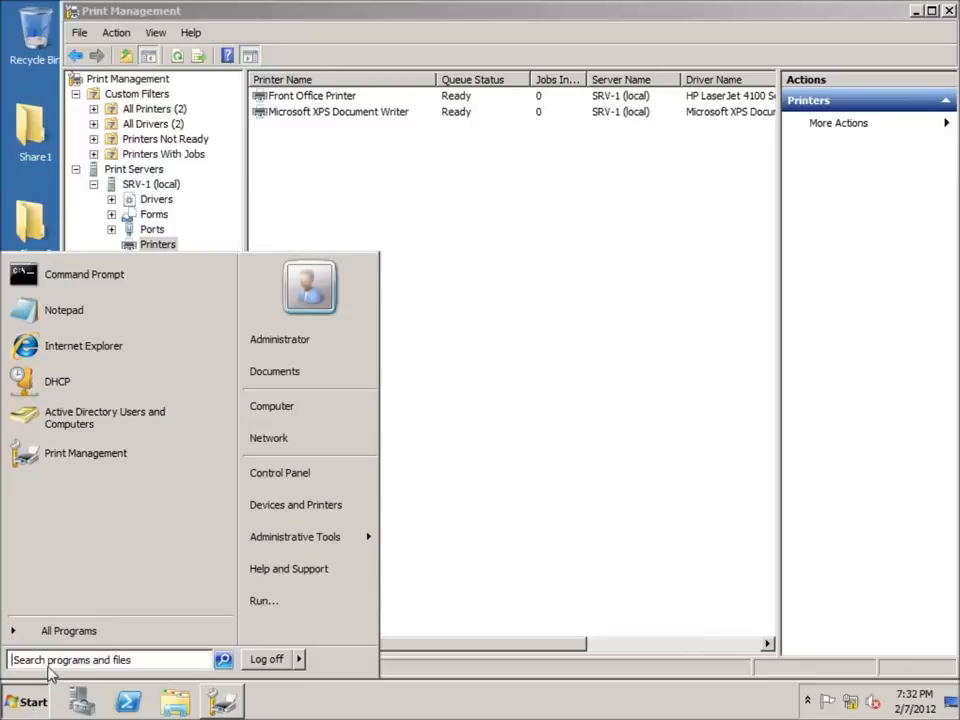
text(\\)
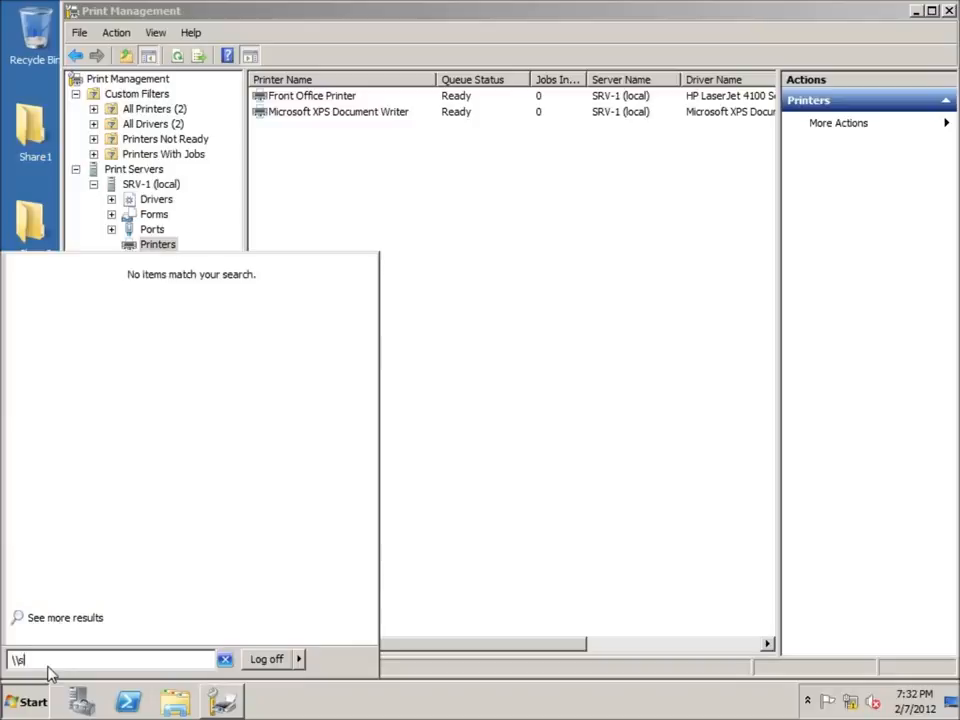
text(srv-1)
key(Return)
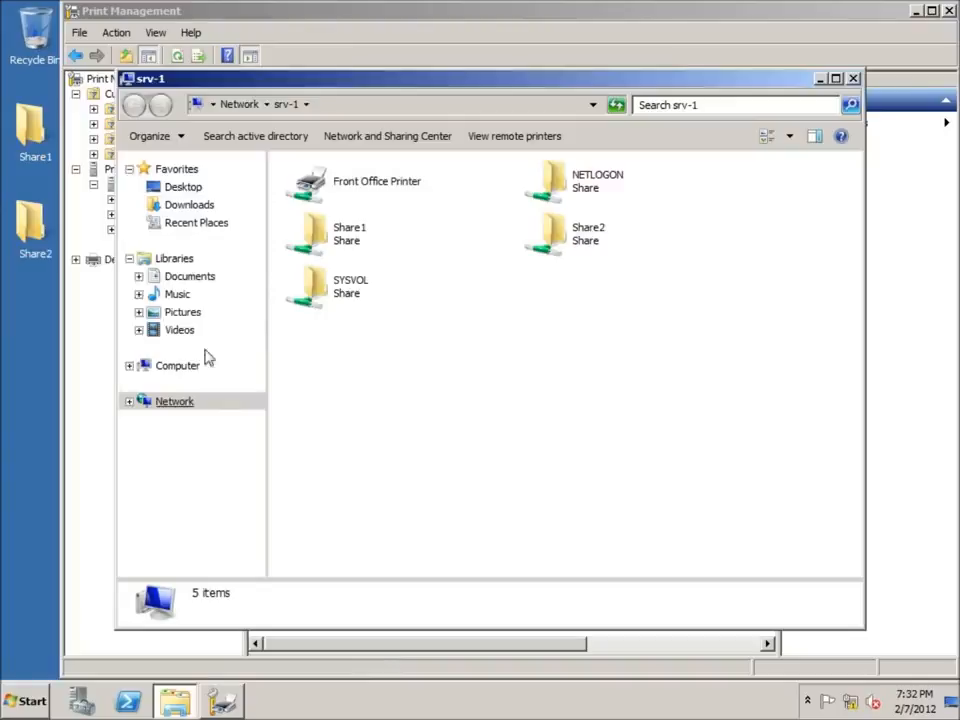
drag(420, 93, 513, 142)
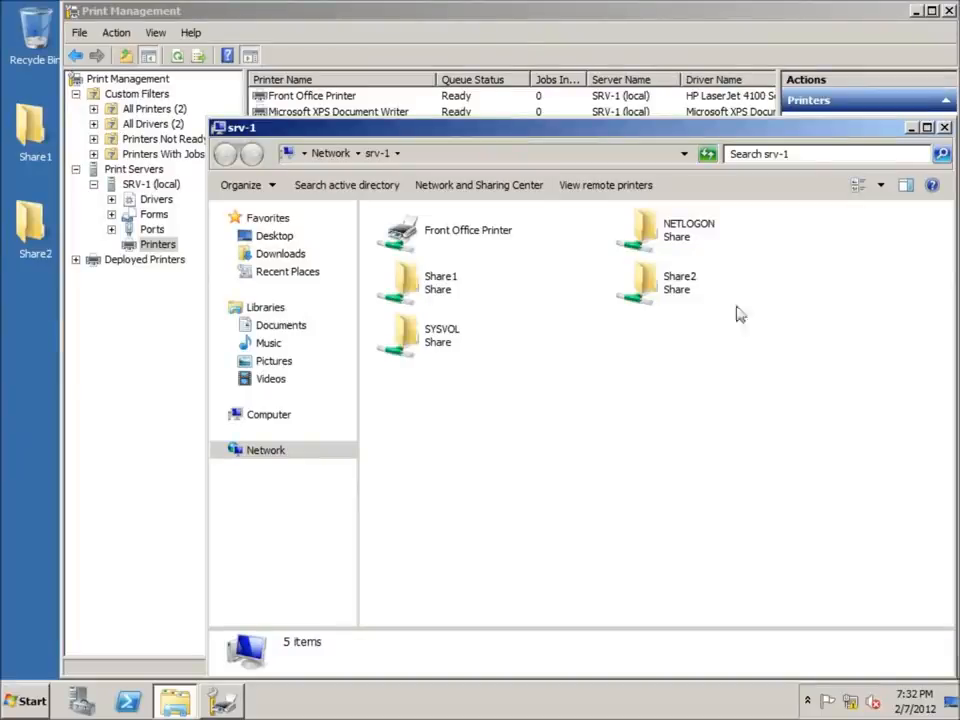
drag(546, 128, 414, 113)
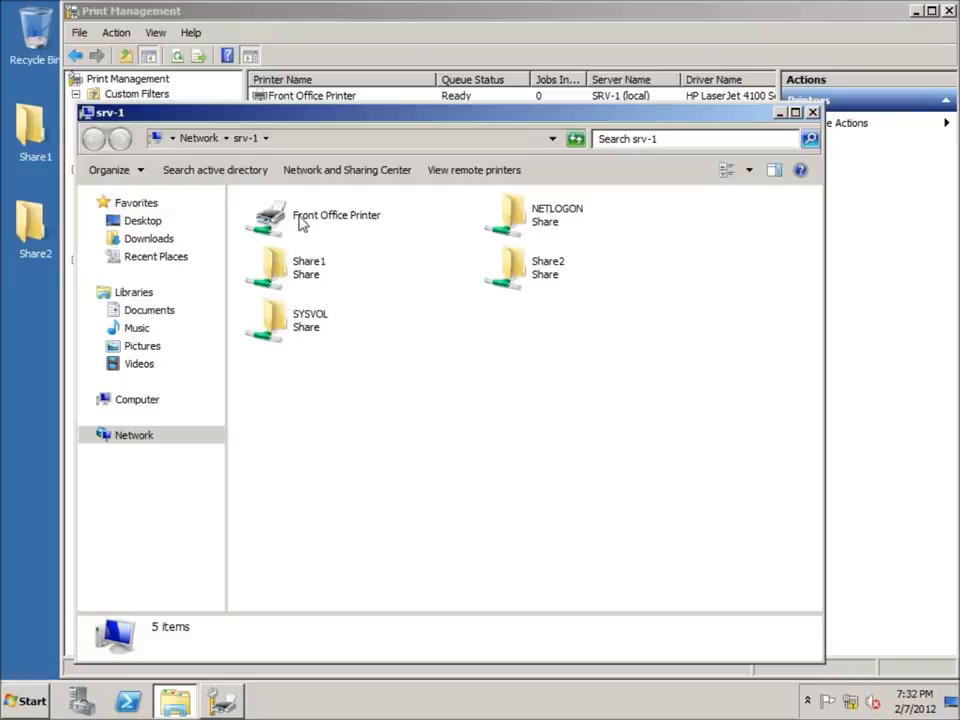
click(812, 112)
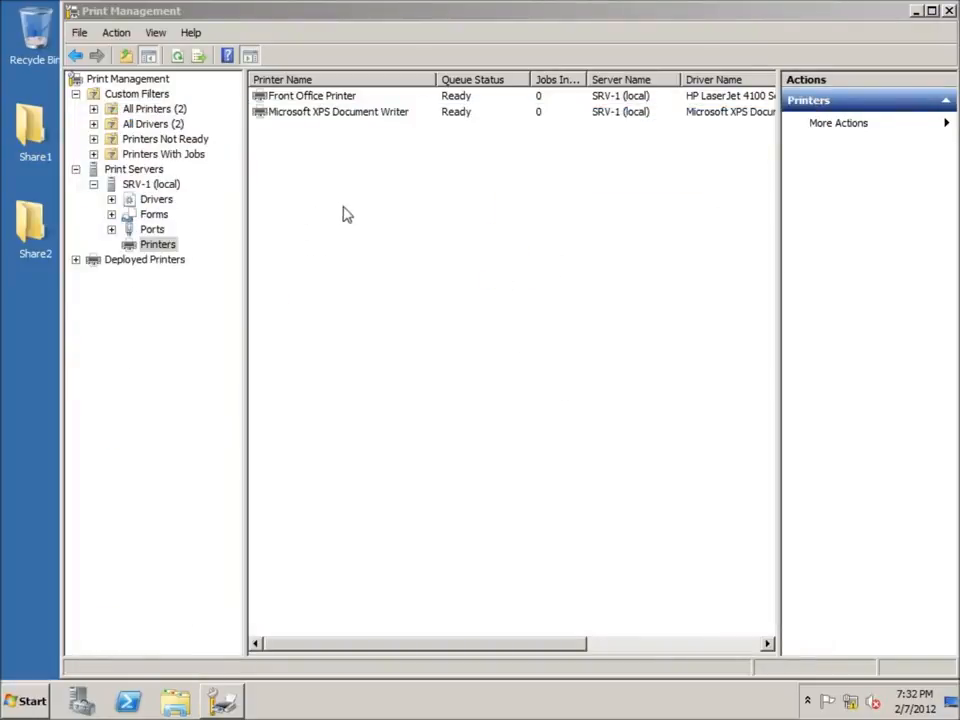
Step: Start deploying Front Office Printer with Group Policy and select Default Domain Policy as the GPO
click(131, 262)
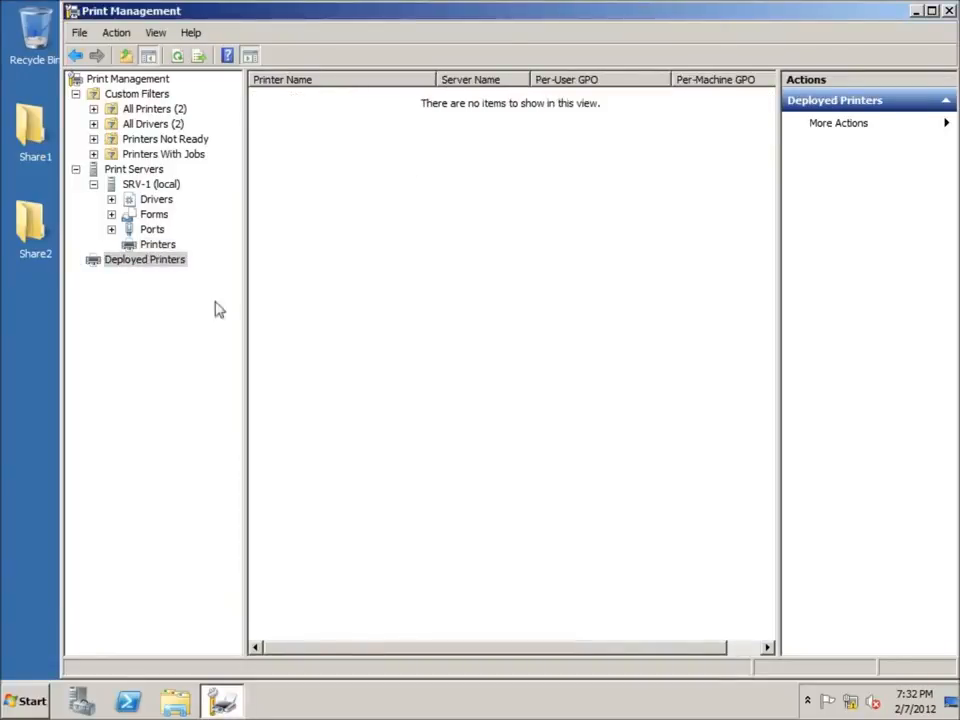
click(156, 246)
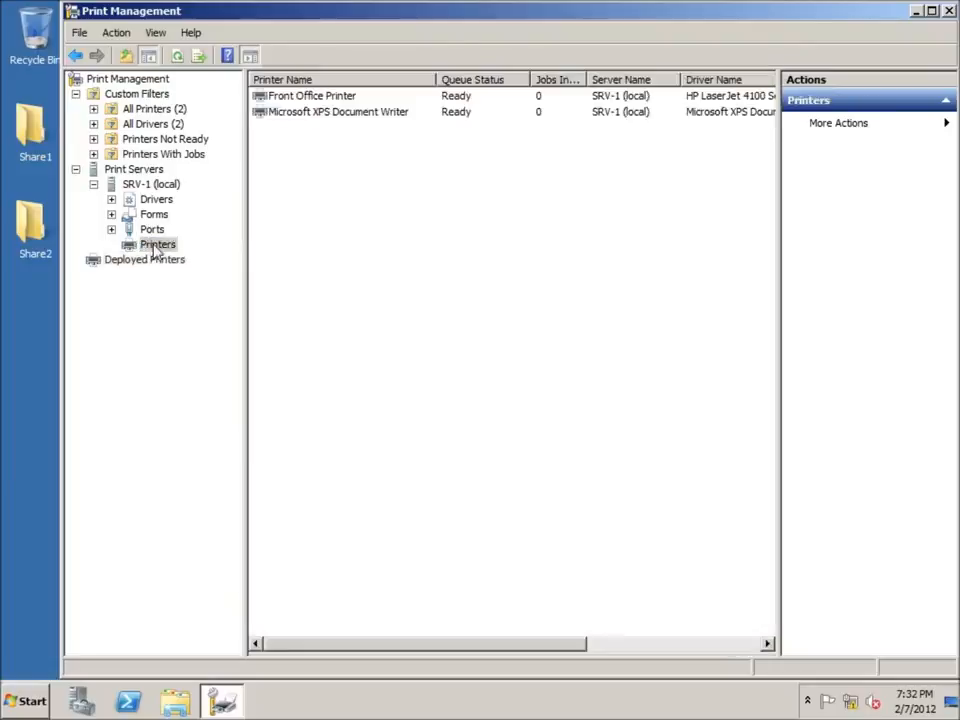
right_click(298, 100)
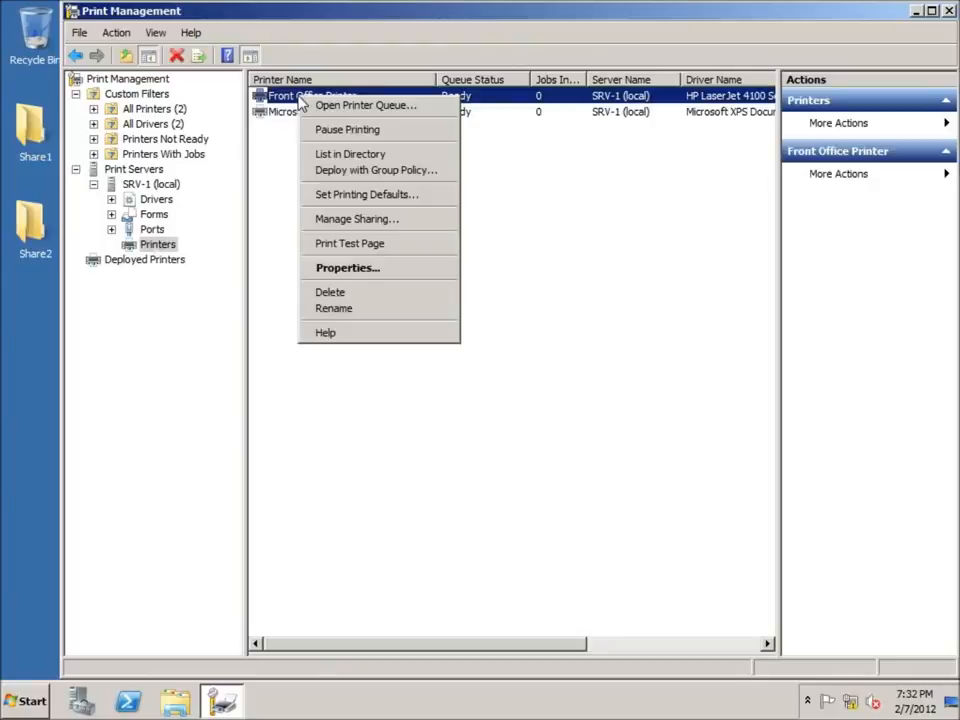
click(368, 177)
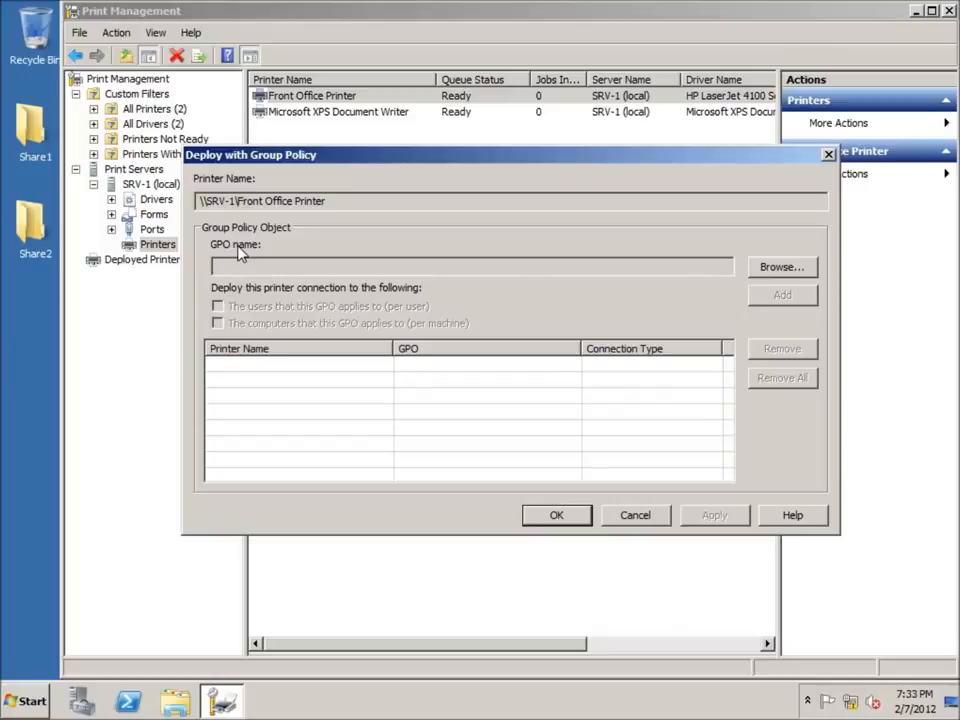
click(781, 267)
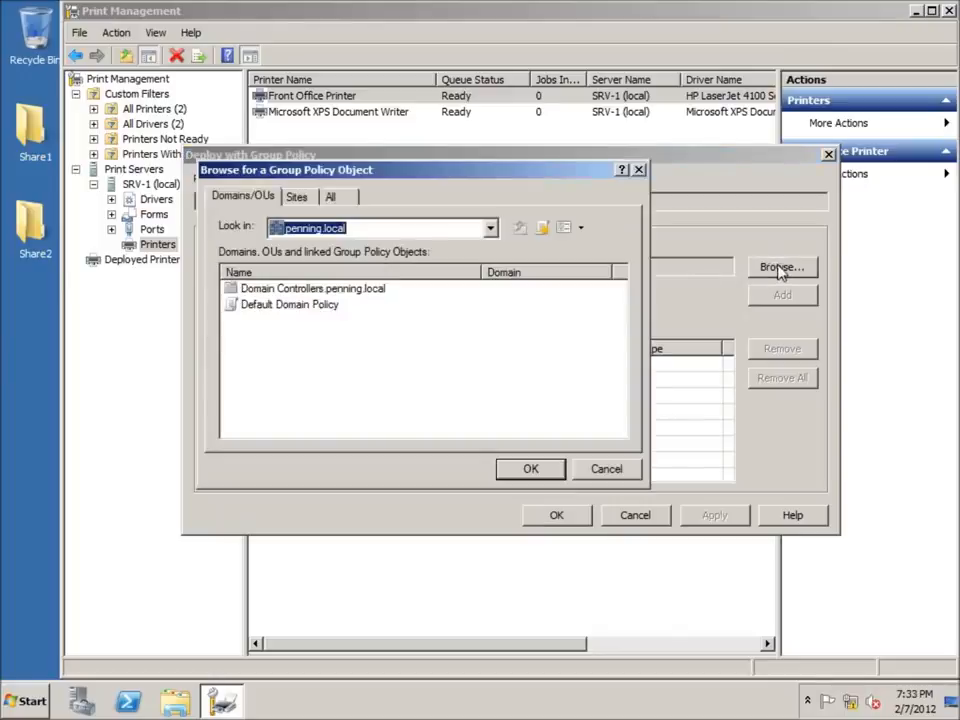
click(252, 306)
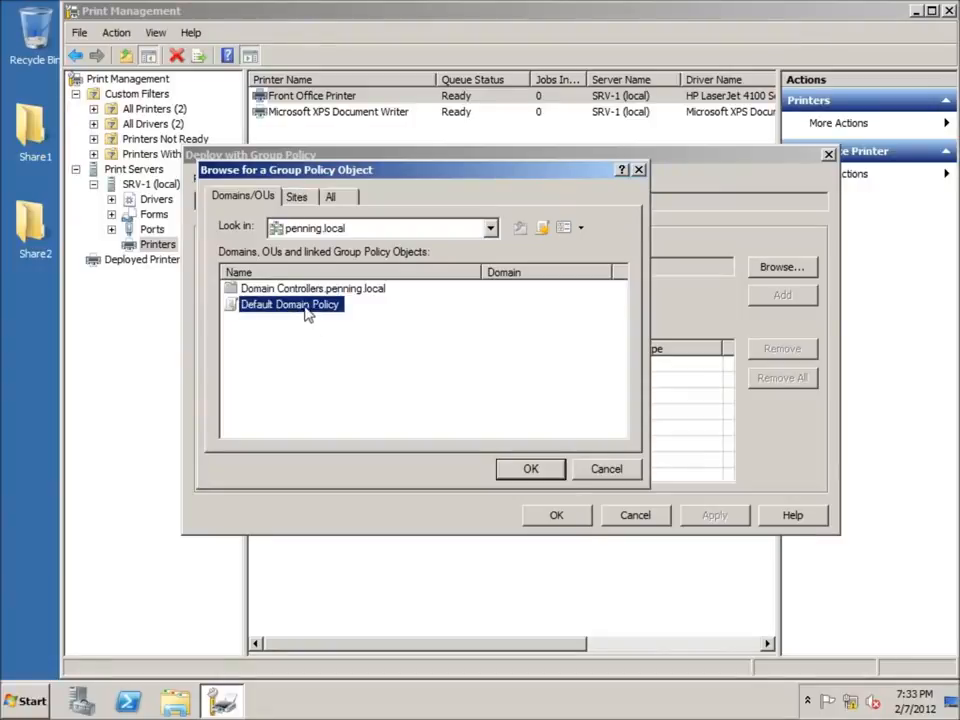
click(522, 470)
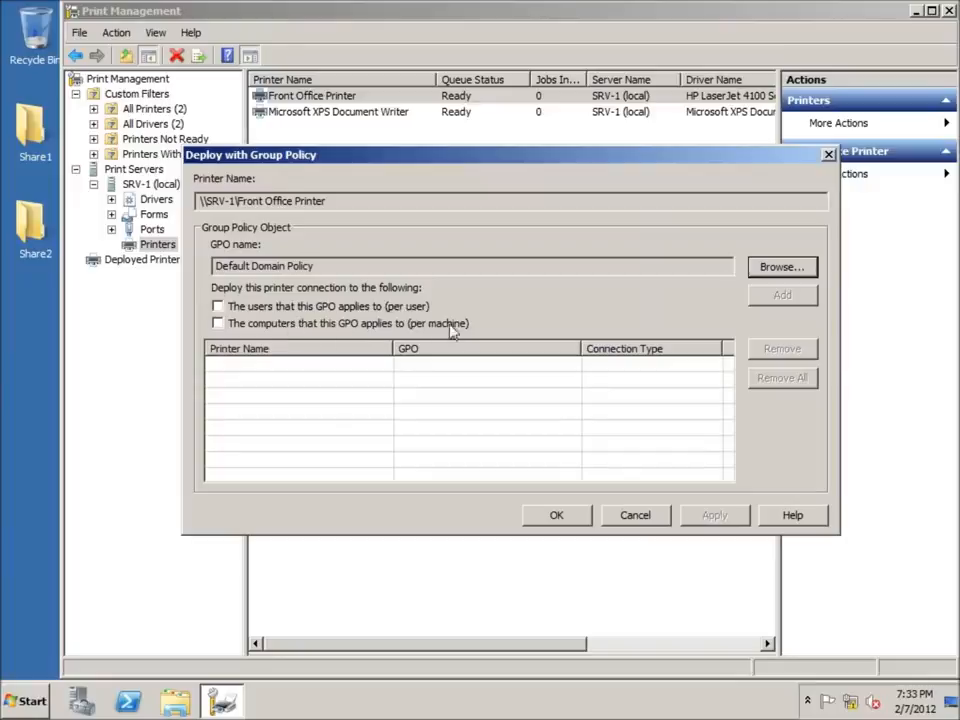
Step: Add the printer connection both per user and per machine, apply the deployment and close the settings
click(218, 307)
click(218, 323)
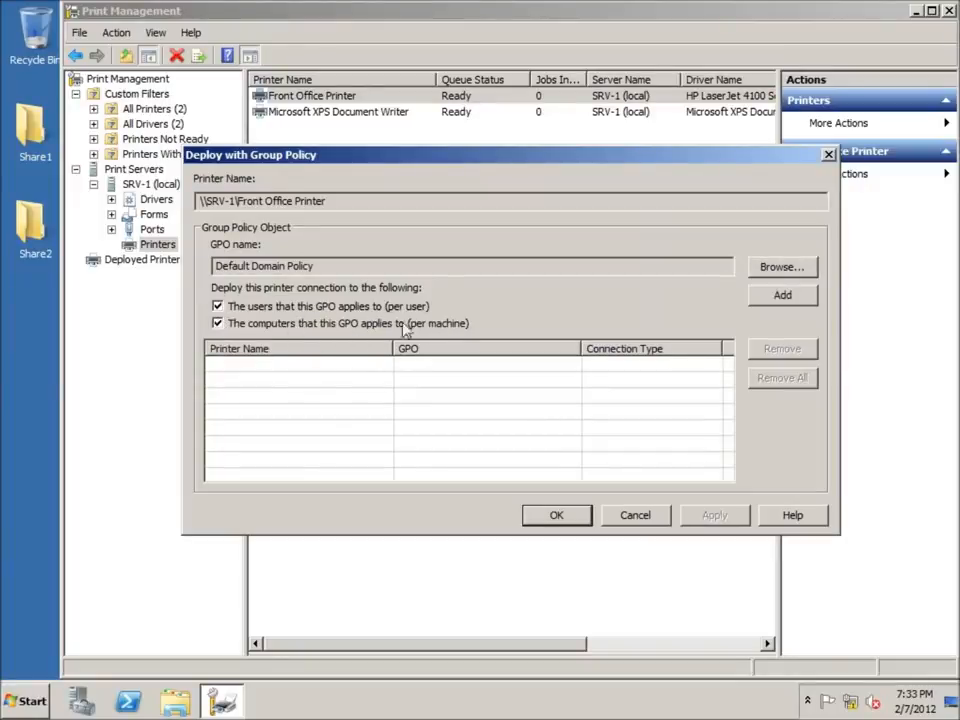
click(776, 297)
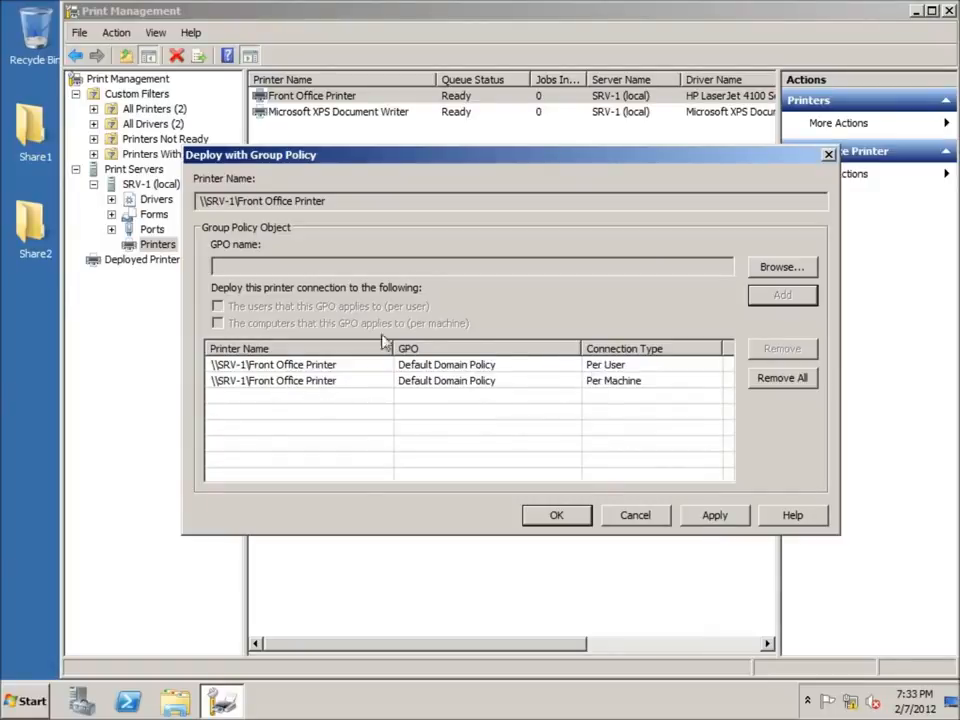
click(714, 515)
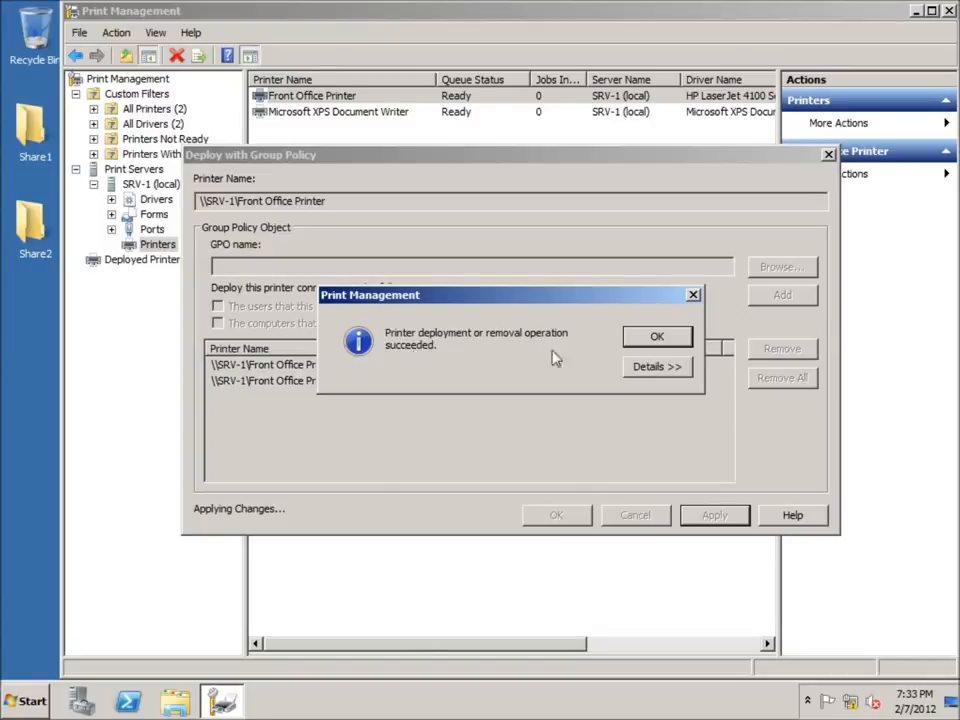
click(657, 337)
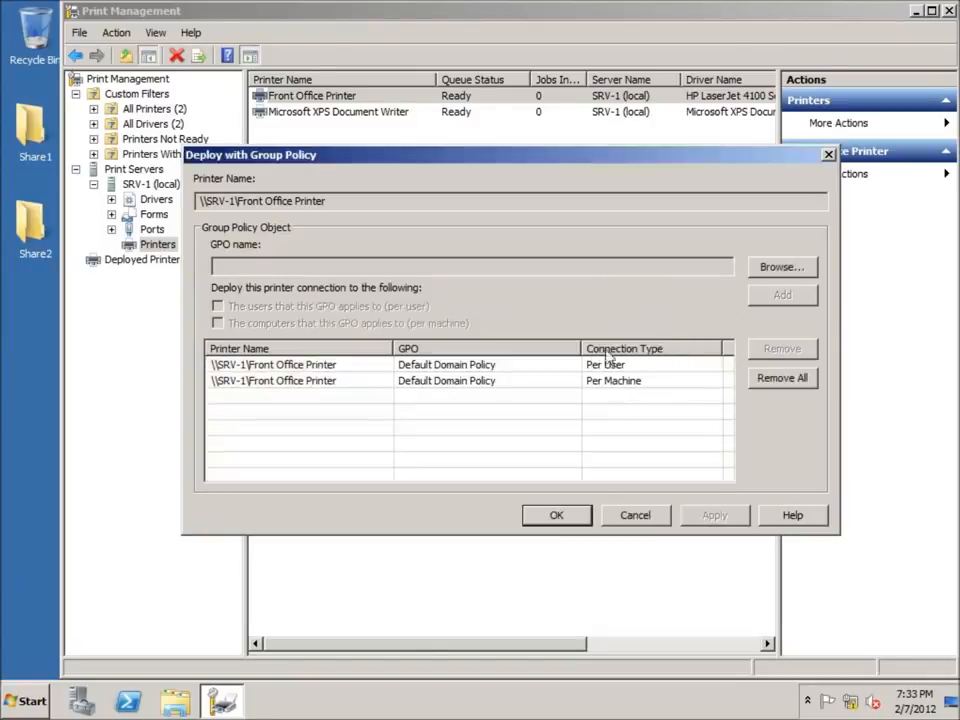
click(555, 515)
Step: Check the Deployed Printers list for the Front Office Printer entry and its assigned policies
click(405, 233)
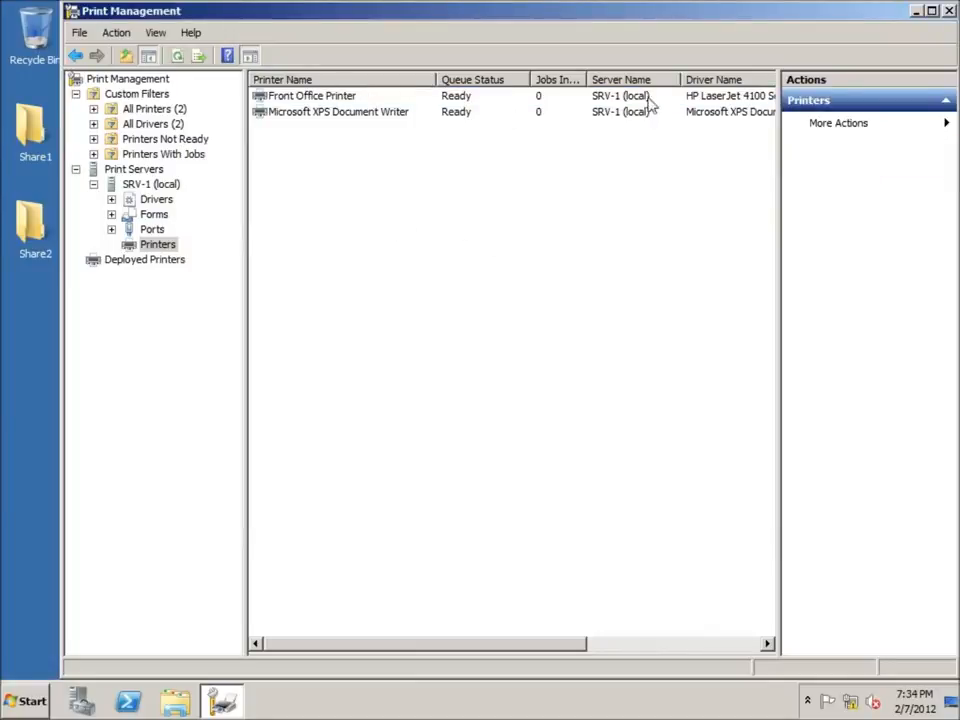
click(137, 263)
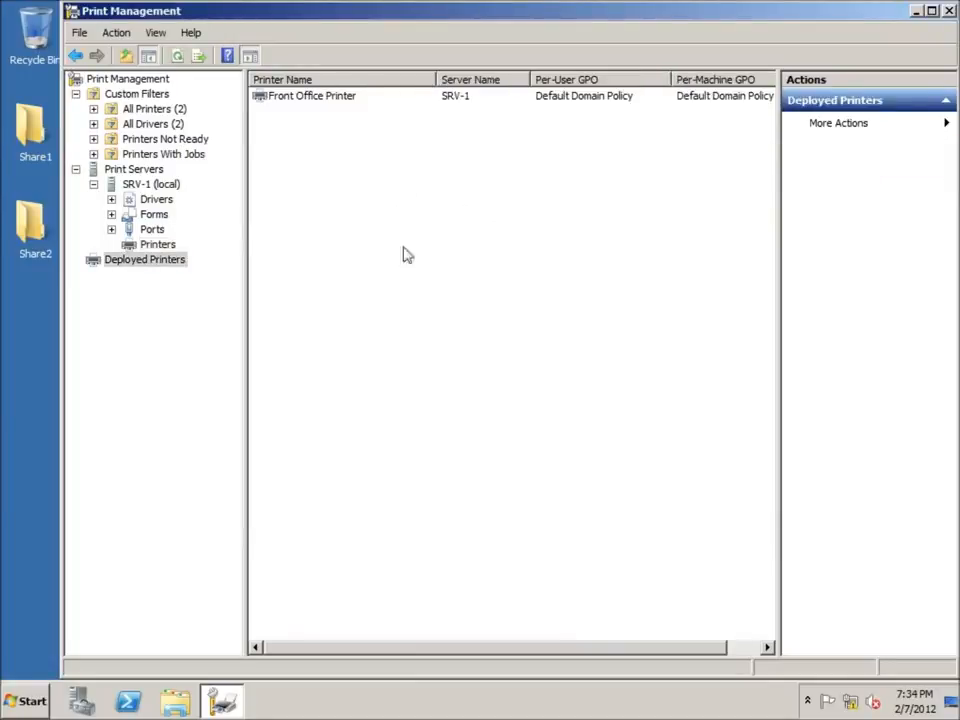
click(298, 100)
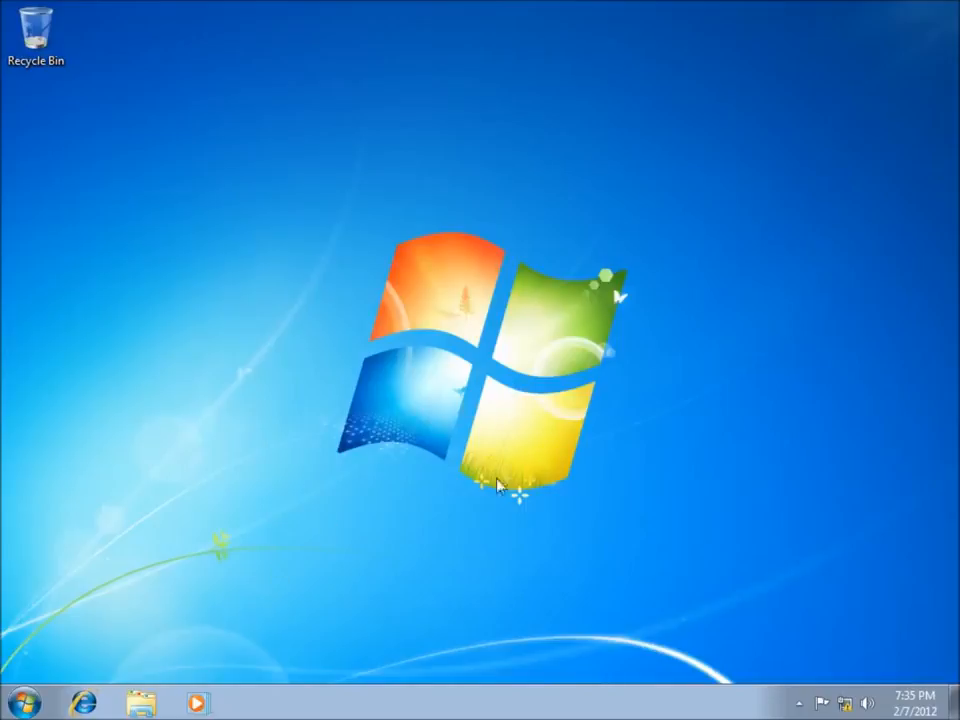
Step: Switch to the Windows 7 client and run gpupdate to refresh its Group Policy settings
click(25, 703)
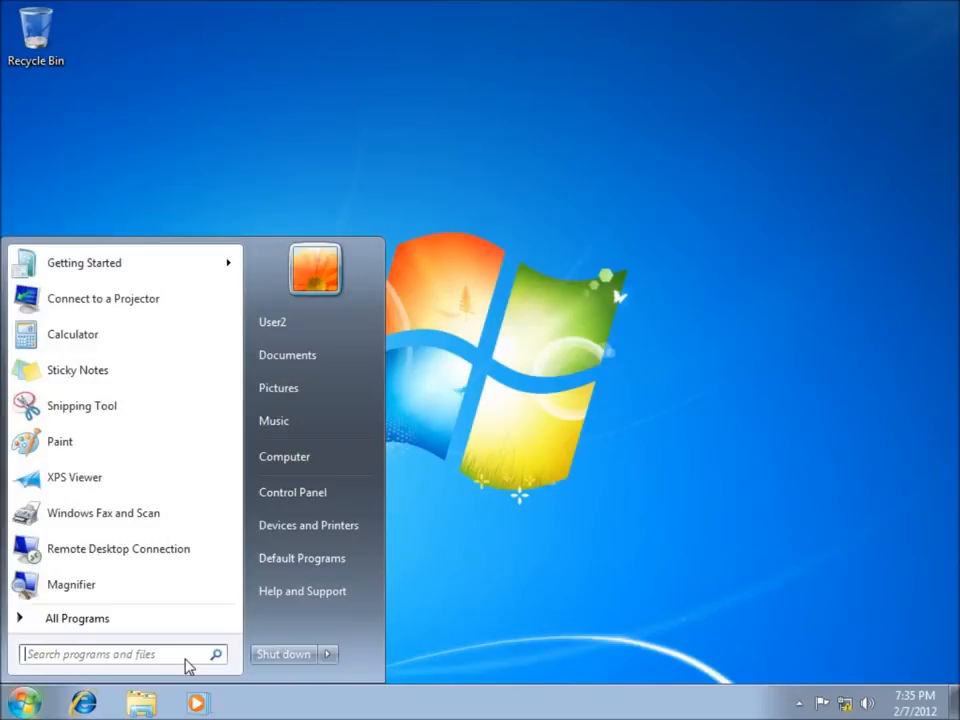
text(gpupdate)
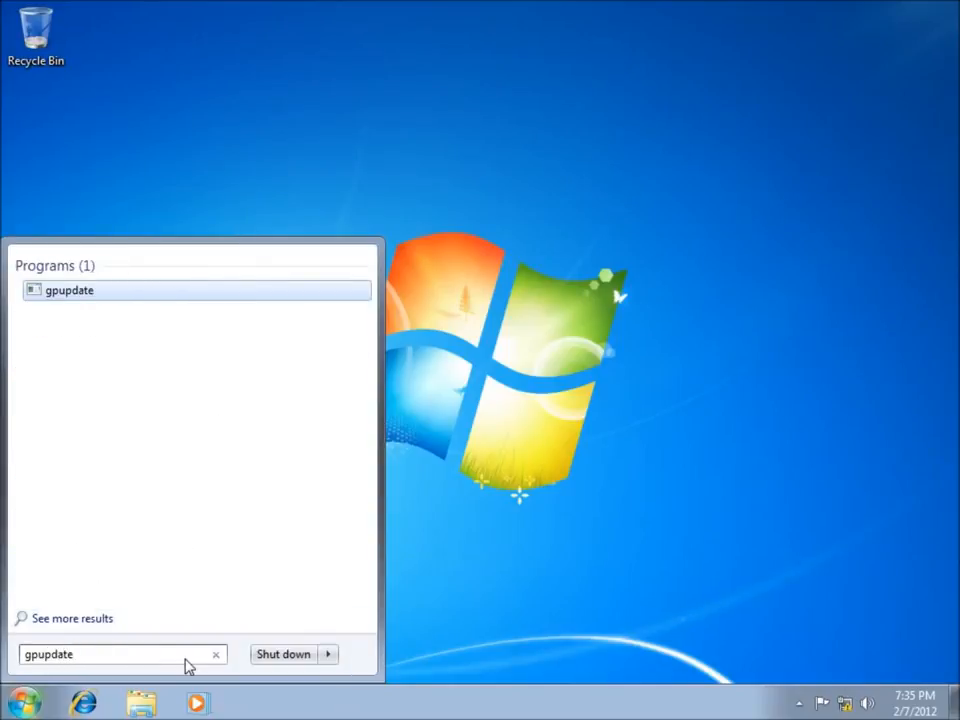
key(Return)
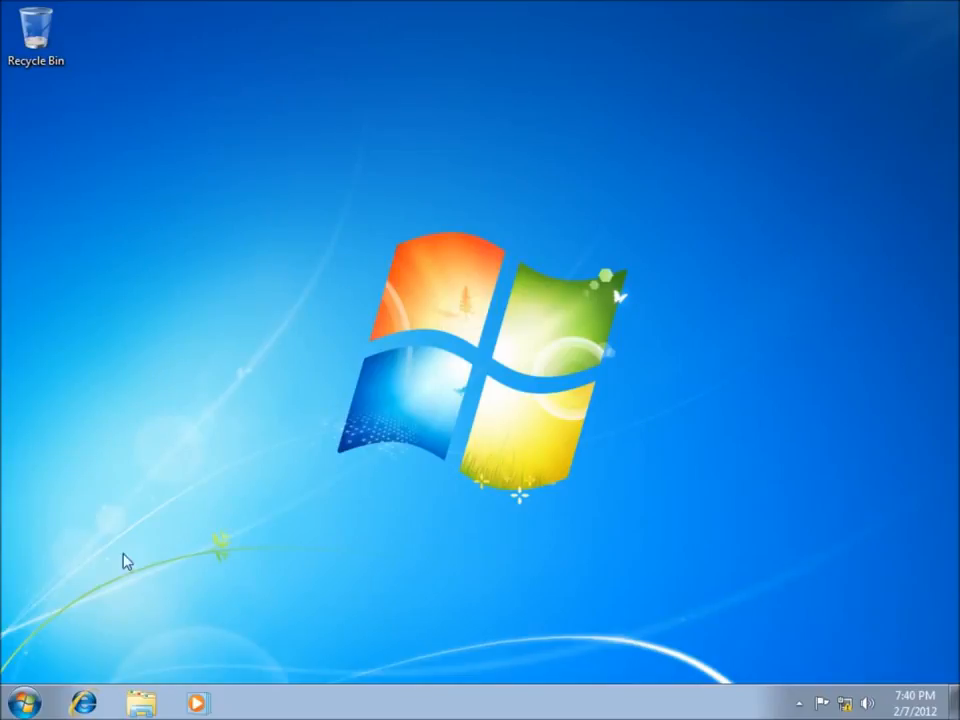
Step: Check Front Office Printer on SRV-1 in the client's Devices and Printers, and close the window
click(24, 702)
click(297, 531)
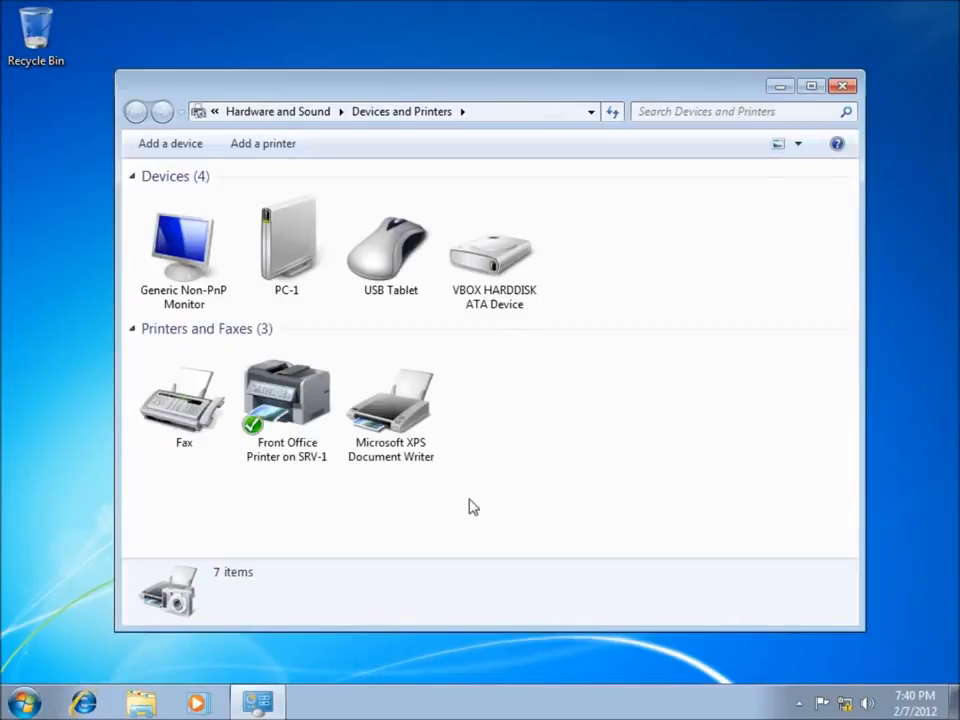
click(283, 447)
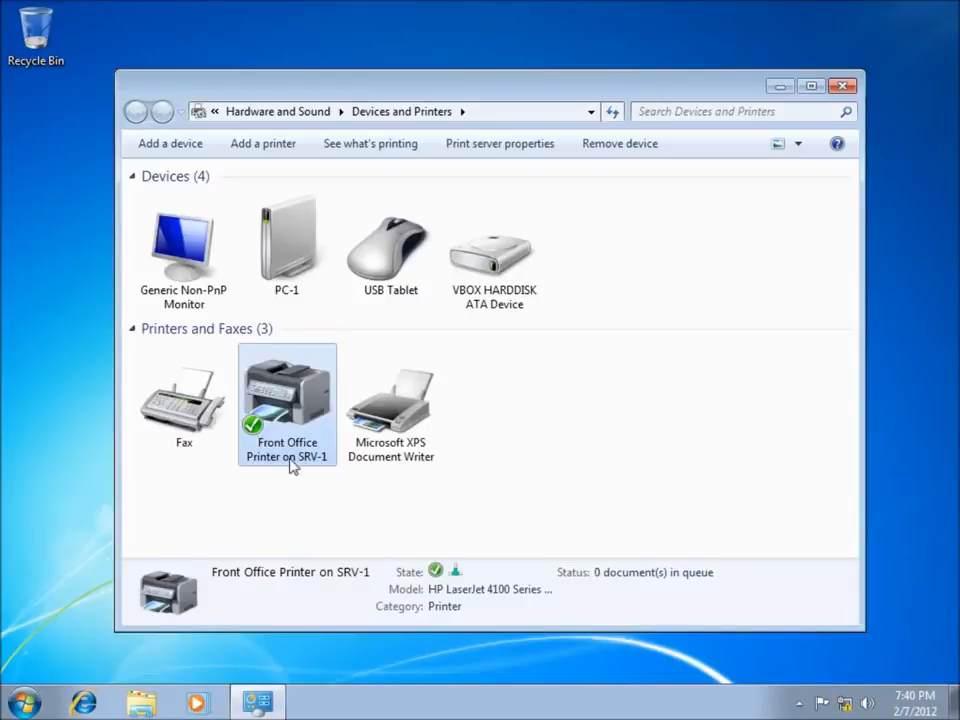
mouse_move(290, 462)
click(842, 86)
Step: Browse to \\srv-1 from the client, examine the server's shared resources, and close the window
click(24, 702)
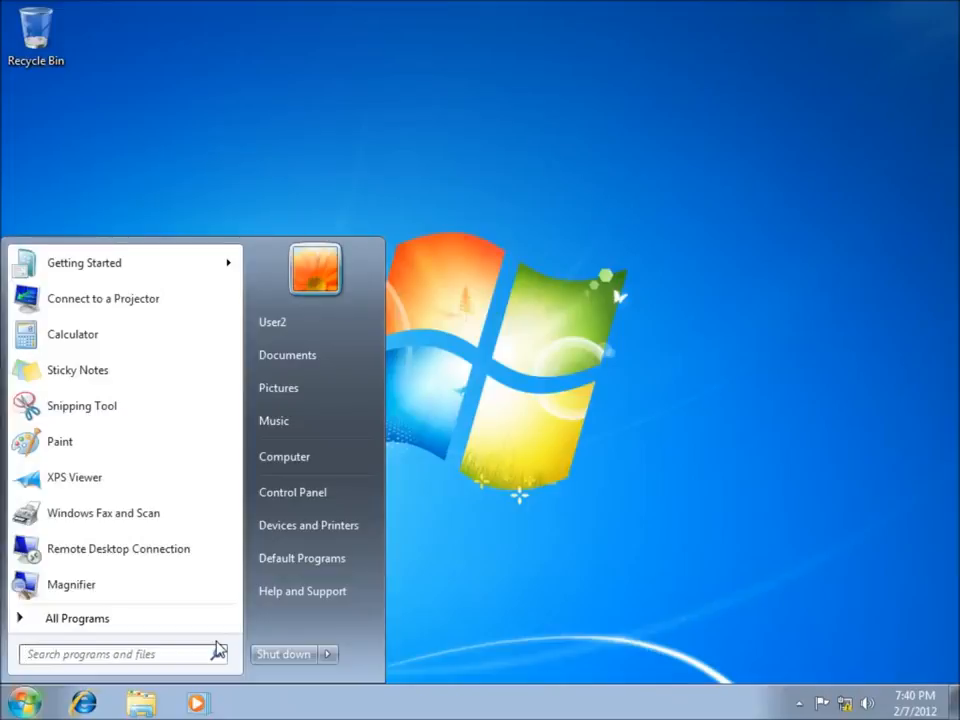
text(\\)
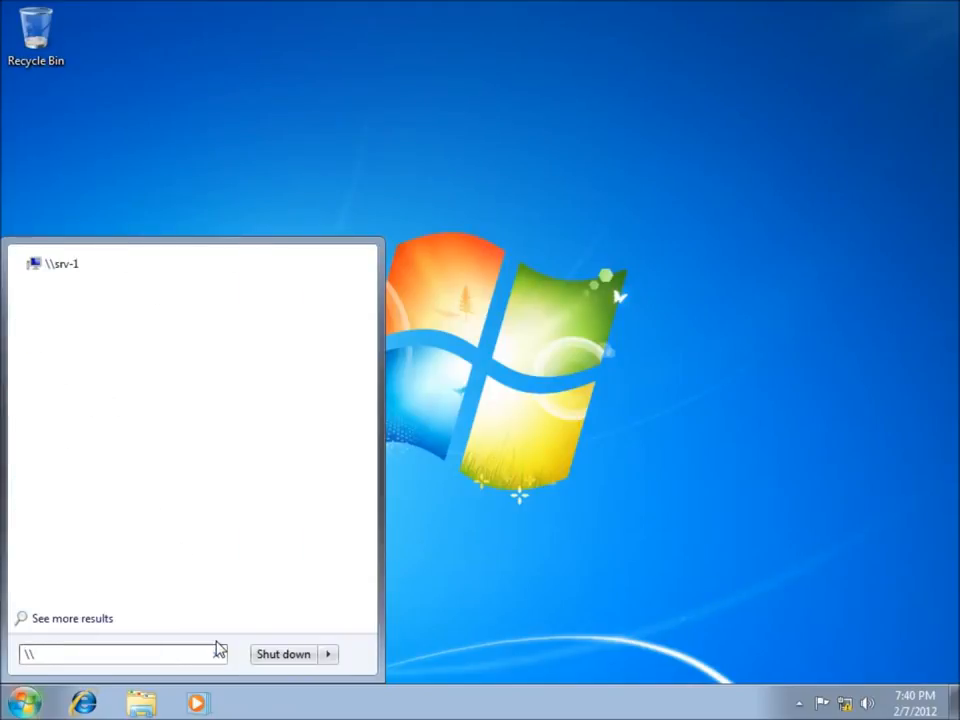
text(srv-1)
key(Return)
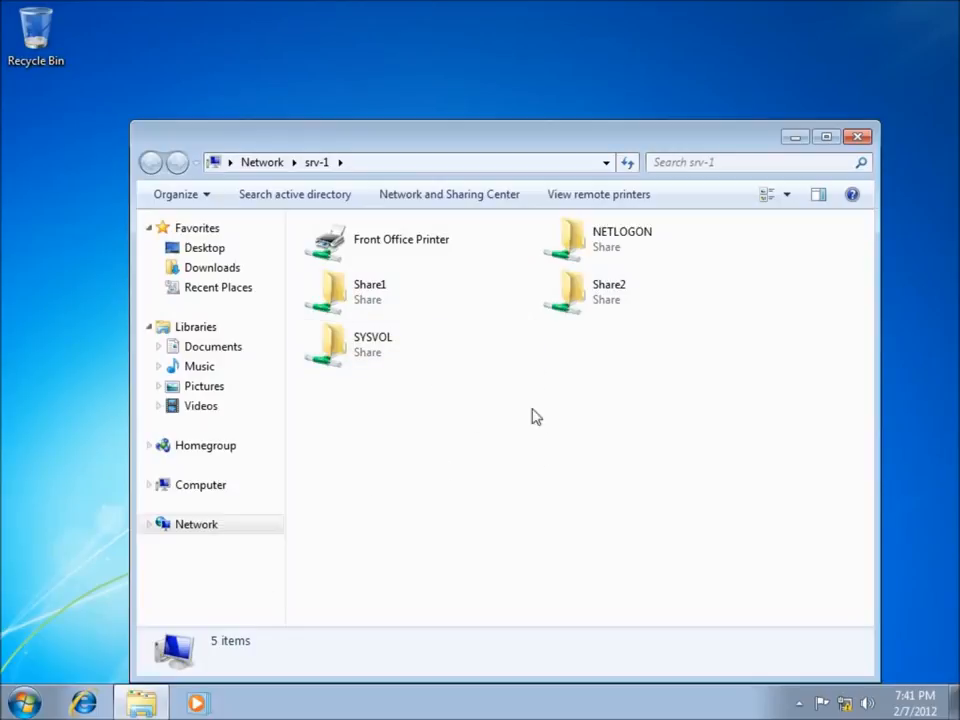
click(858, 137)
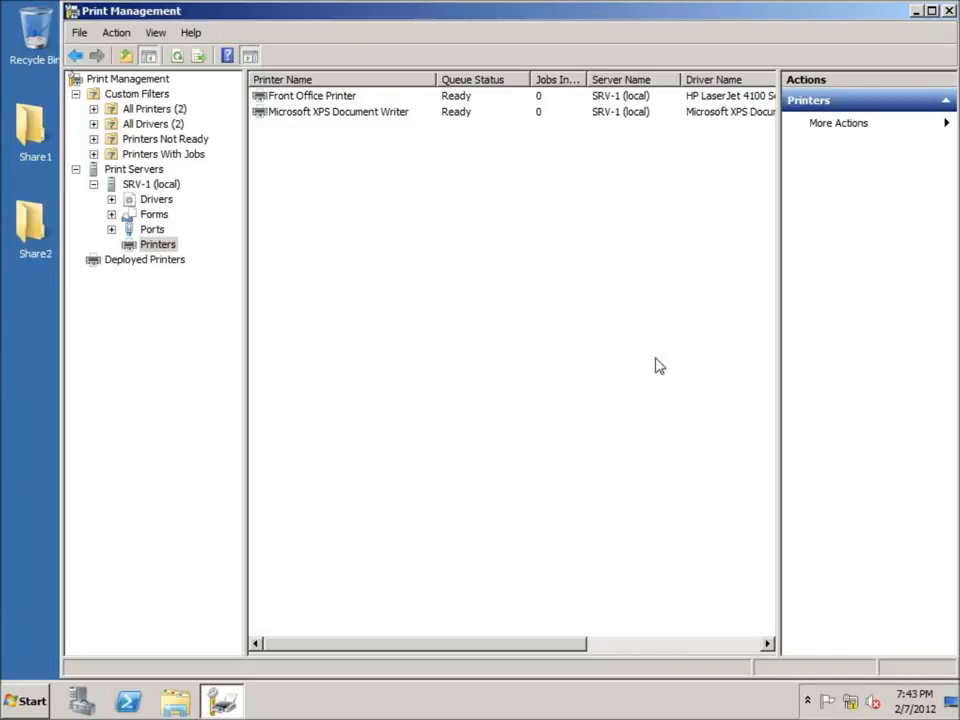
Step: Switch back to Print Management on the server and view the sharing settings in Front Office Printer's properties
click(152, 244)
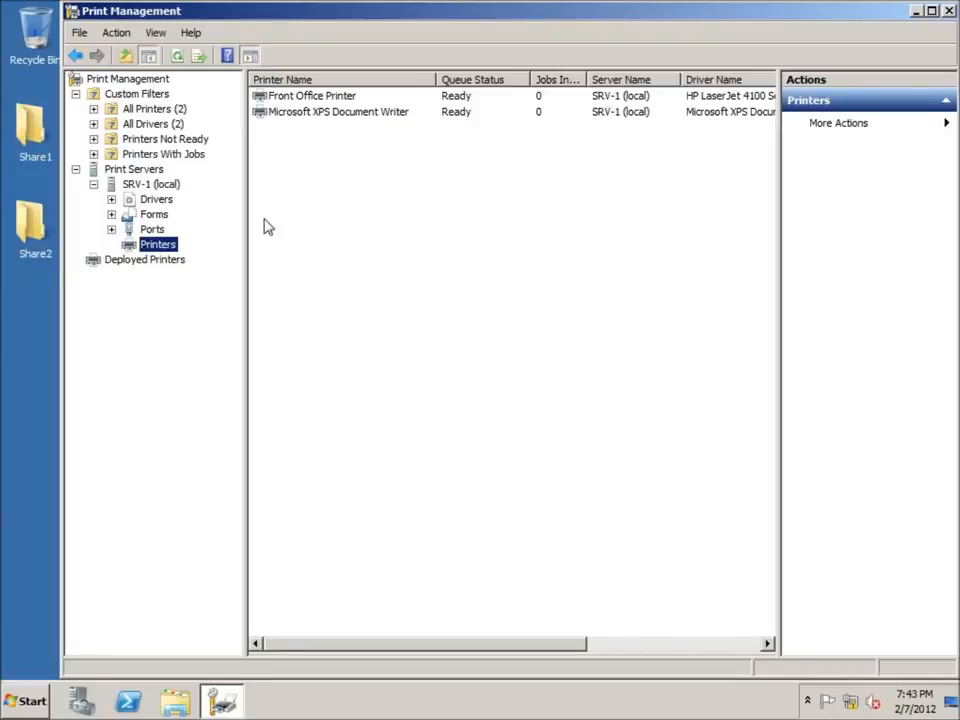
click(288, 97)
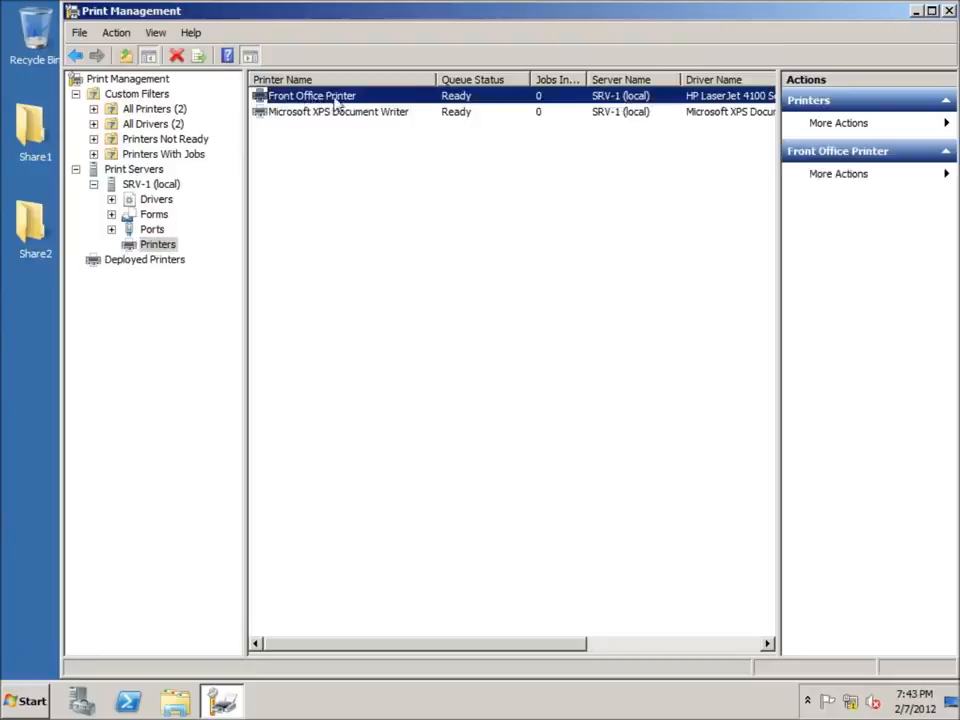
right_click(320, 97)
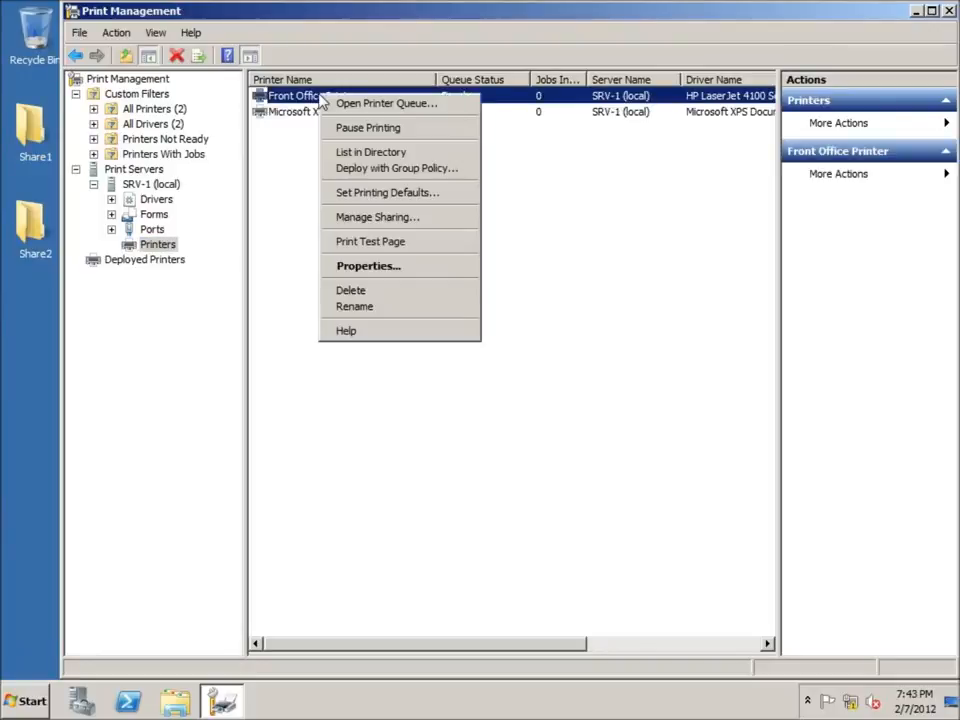
click(394, 266)
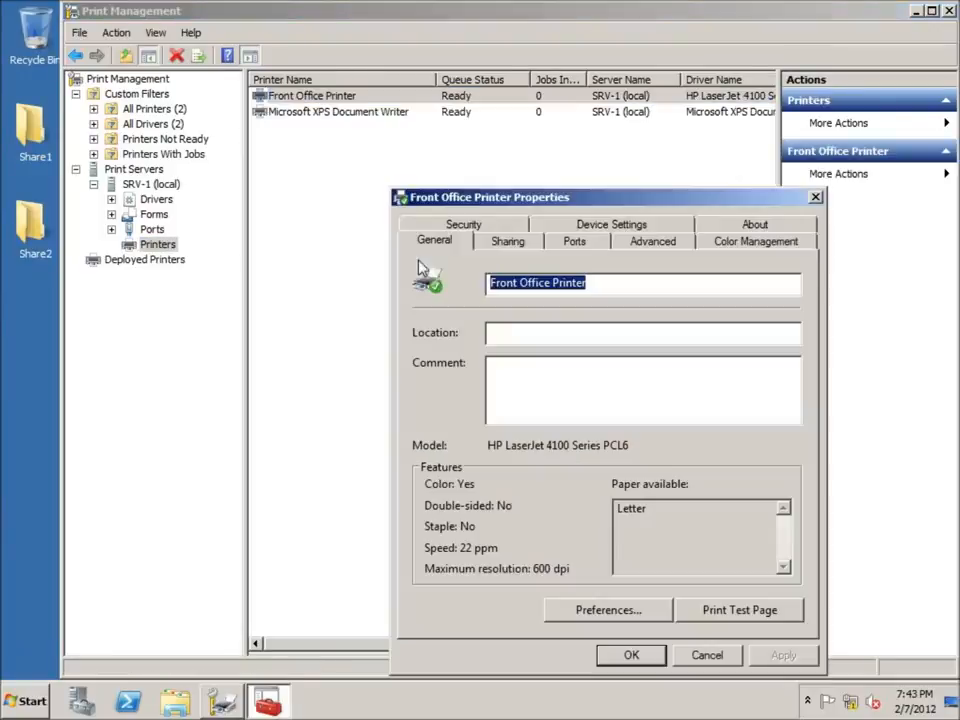
drag(570, 197, 530, 149)
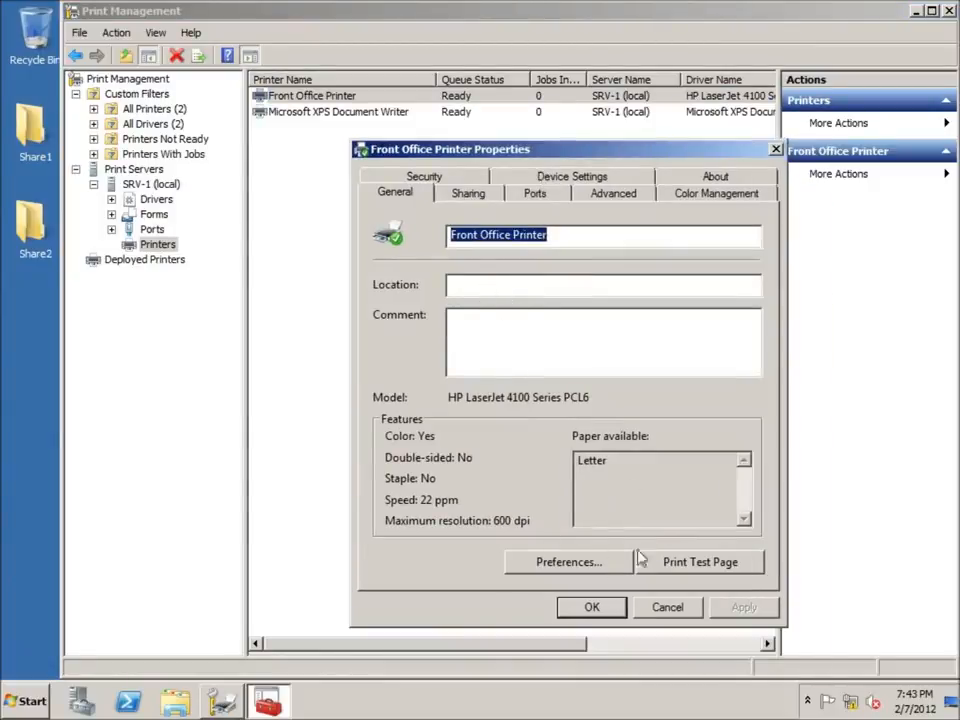
click(472, 193)
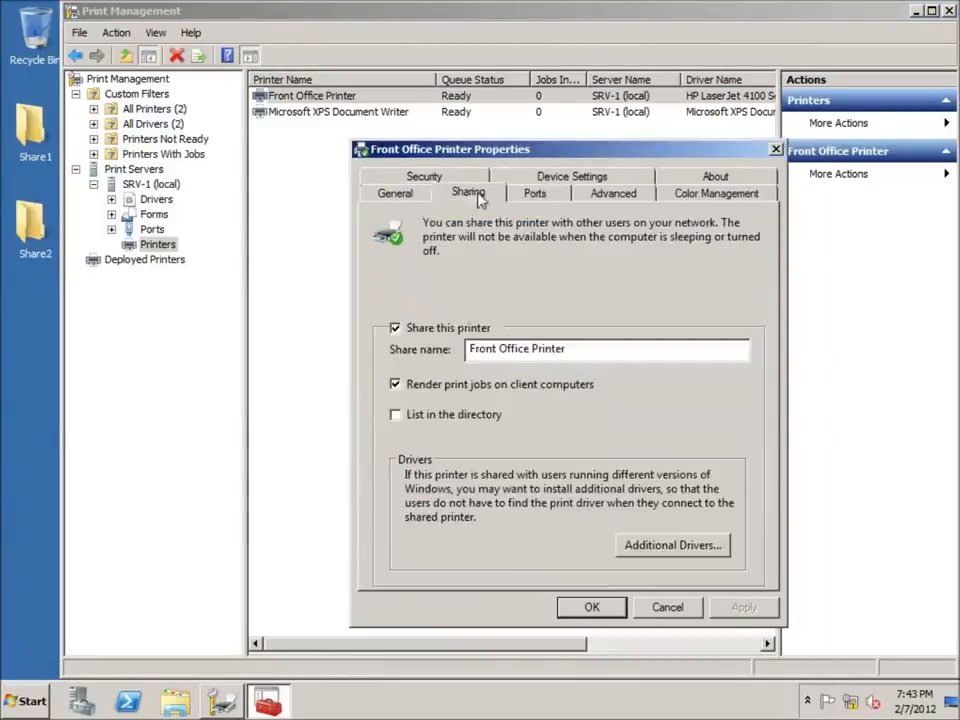
Step: Check which additional drivers can be installed for Front Office Printer without changing them, and view the printer's port settings
click(678, 556)
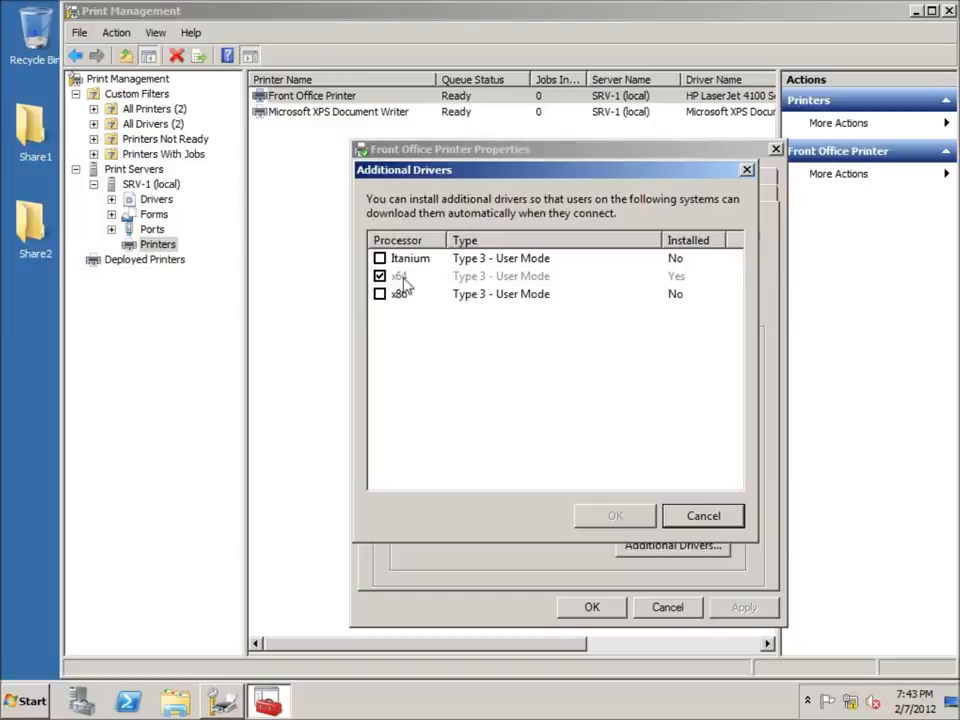
click(697, 518)
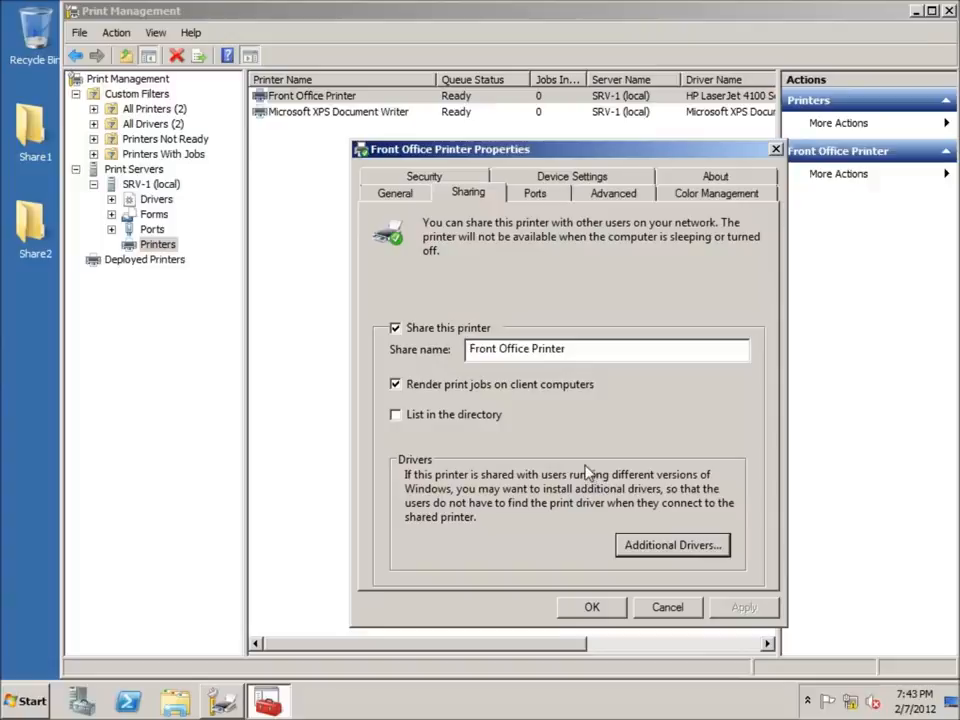
click(537, 196)
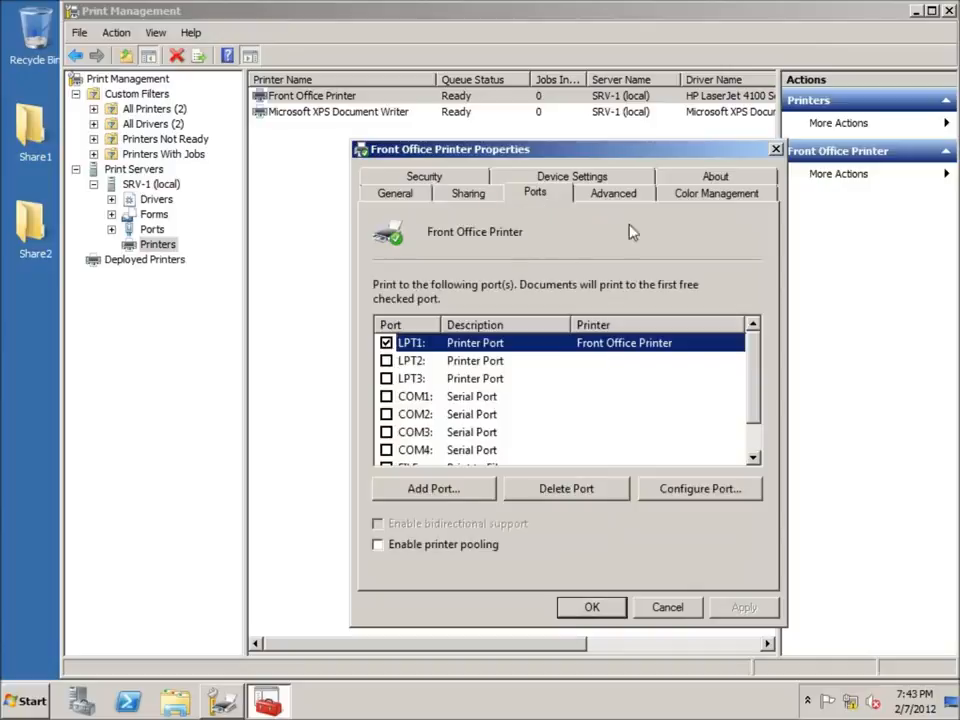
Step: Review Front Office Printer's advanced settings and security permissions, and close its properties without making changes
click(613, 195)
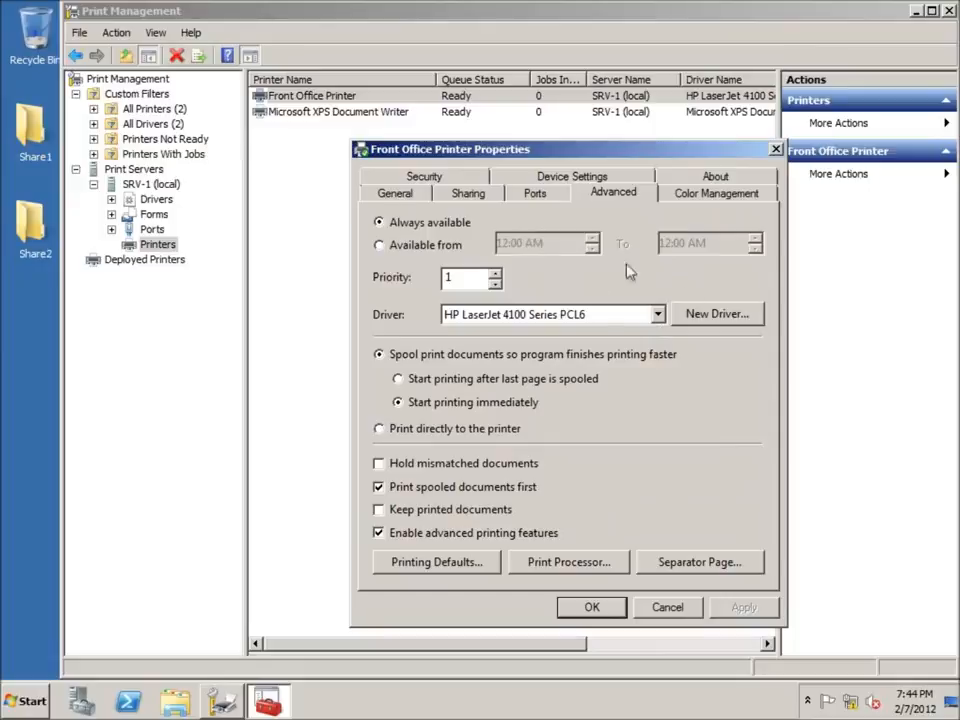
click(430, 178)
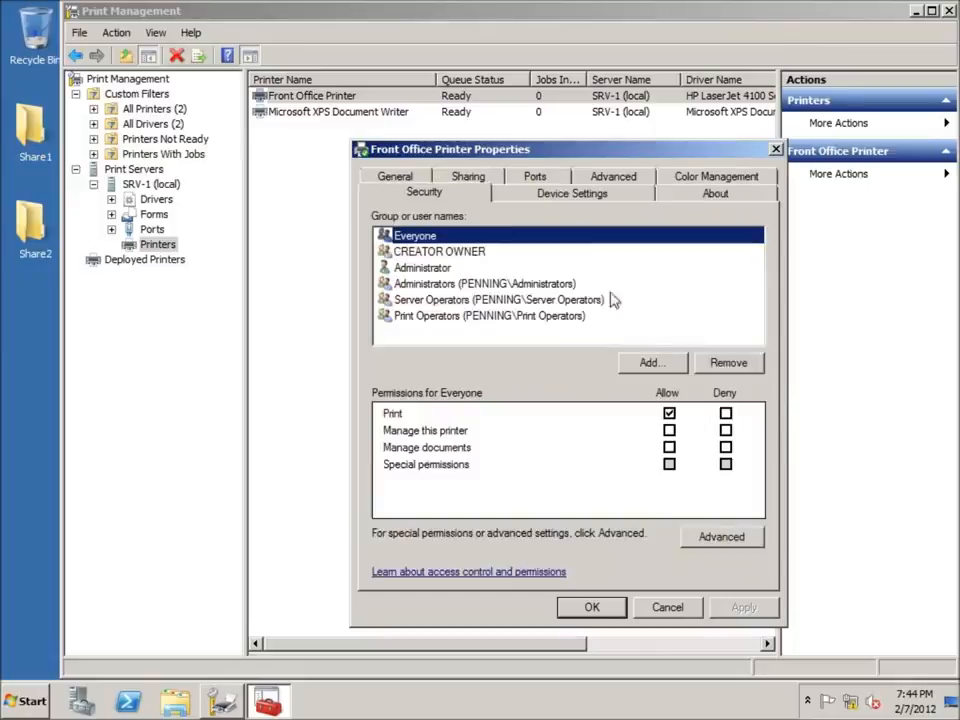
click(775, 151)
click(576, 289)
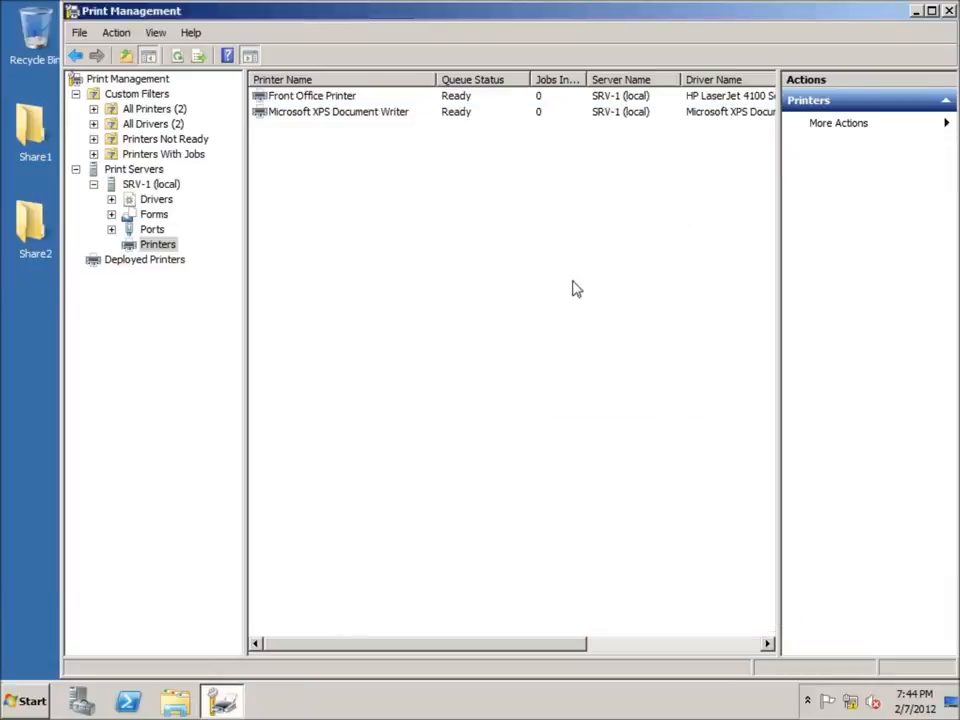